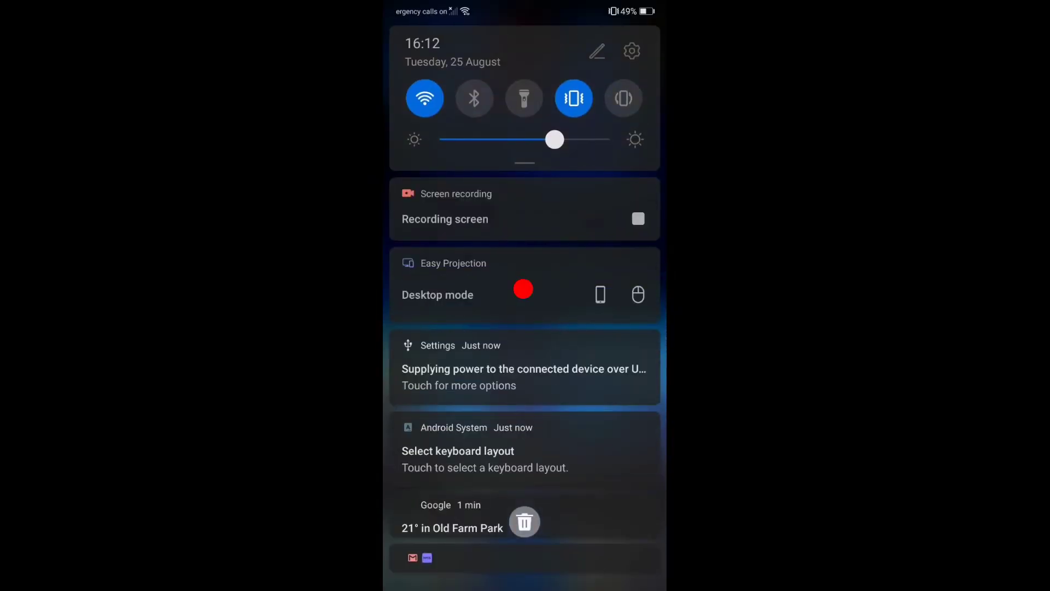
Open Easy Projection settings and review the Desktop/Phone projection mode choice, with Desktop selected.
click(523, 289)
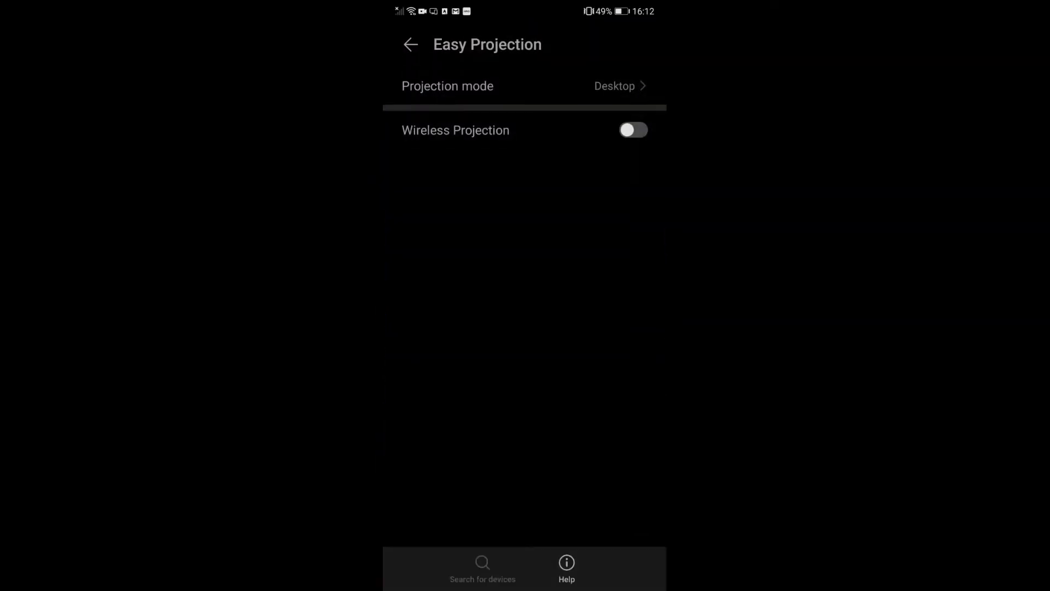
click(524, 86)
scroll(524, 339, down, 3)
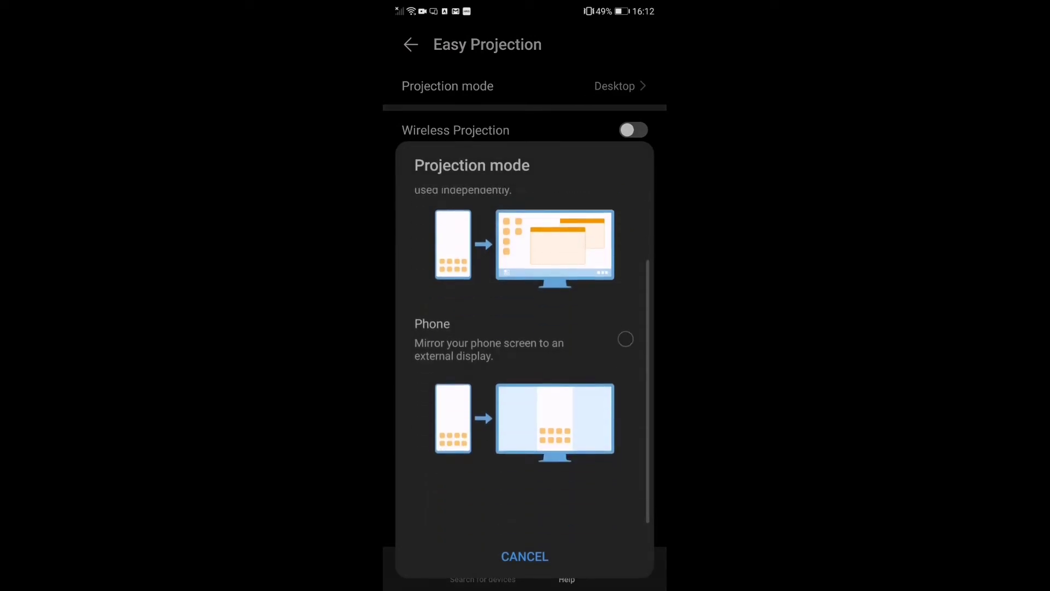
scroll(524, 339, up, 3)
scroll(524, 339, down, 1)
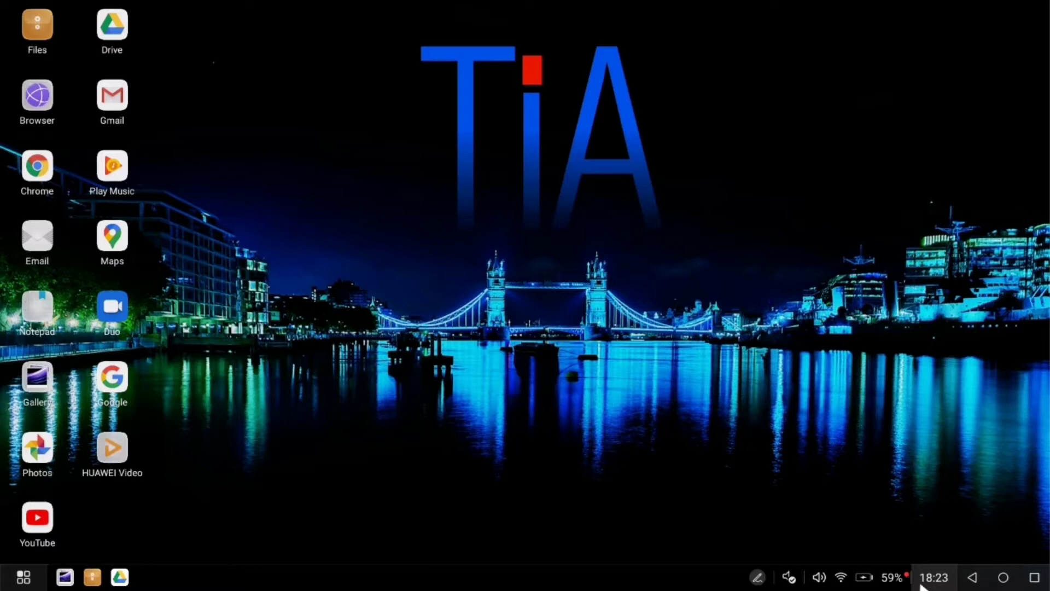
click(946, 573)
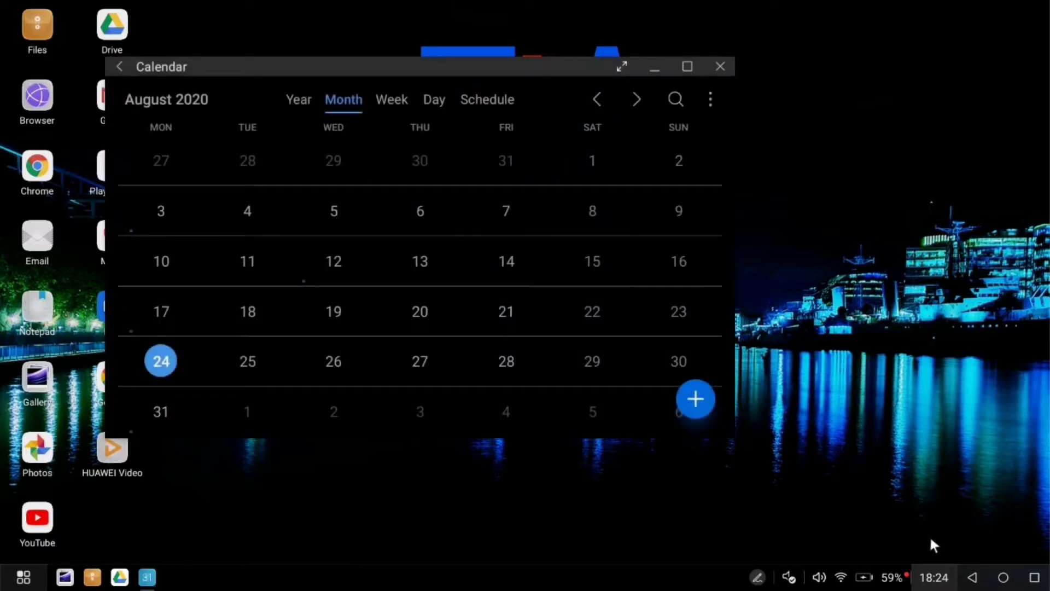
key(Escape)
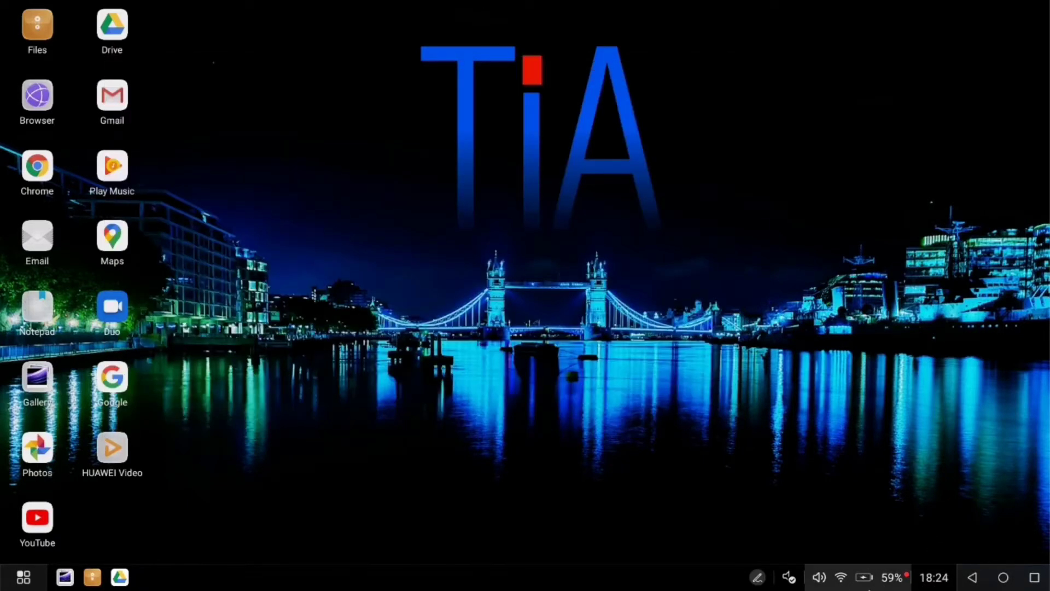
click(867, 584)
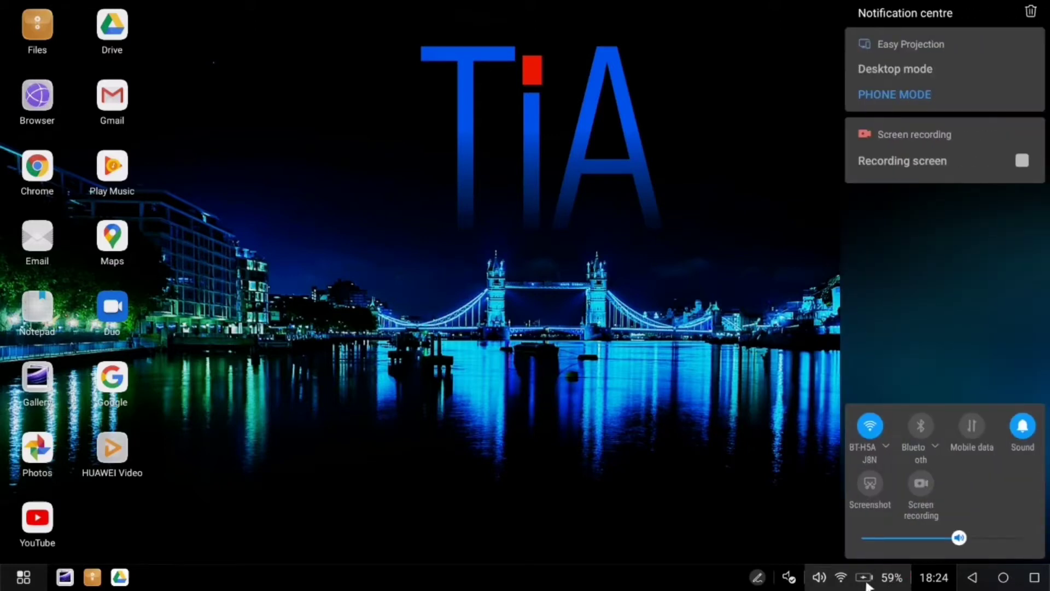
click(866, 584)
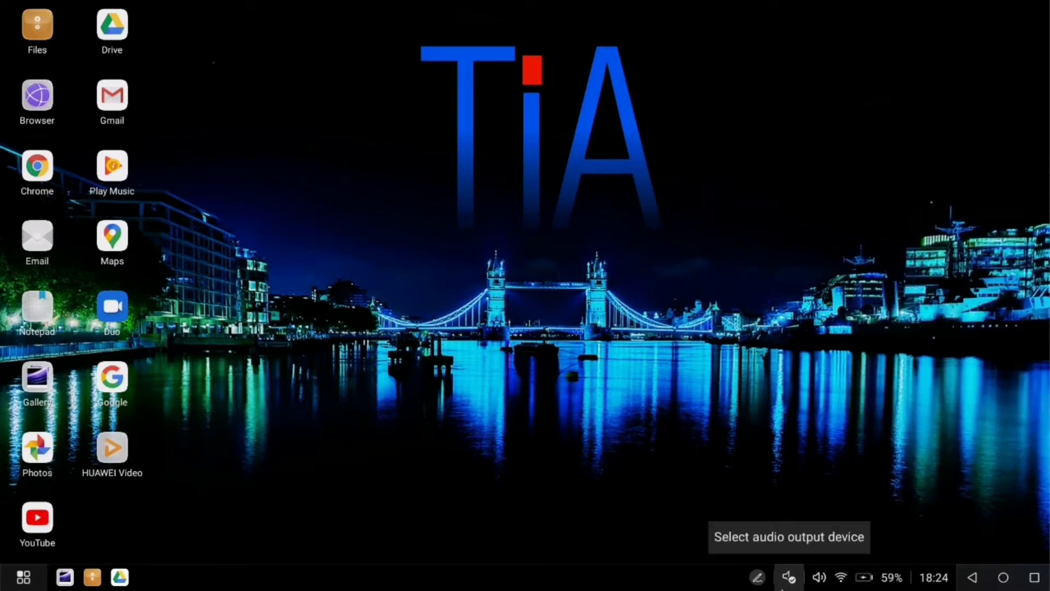
click(797, 582)
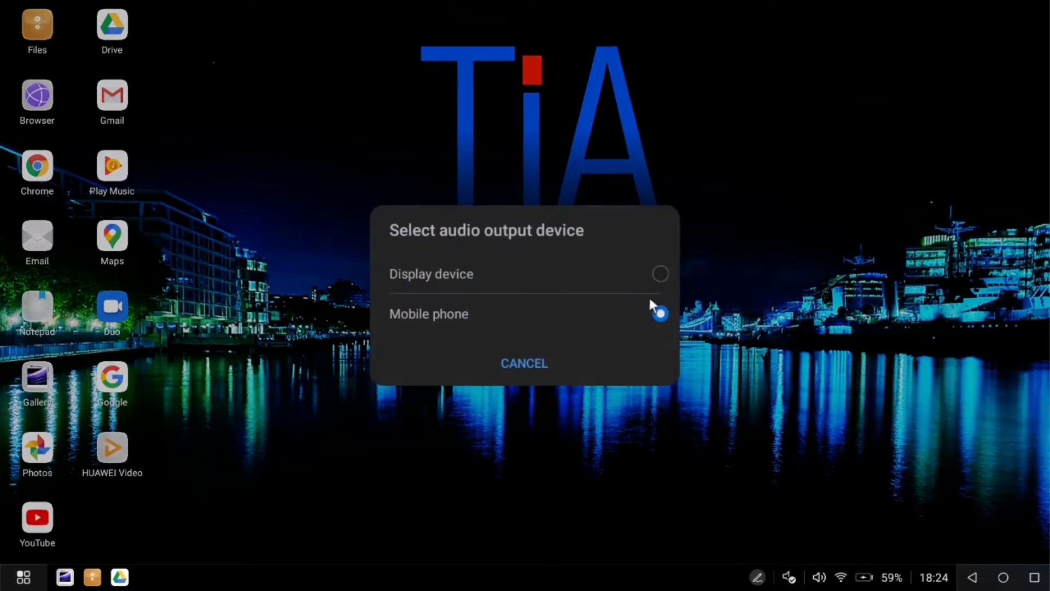
click(658, 324)
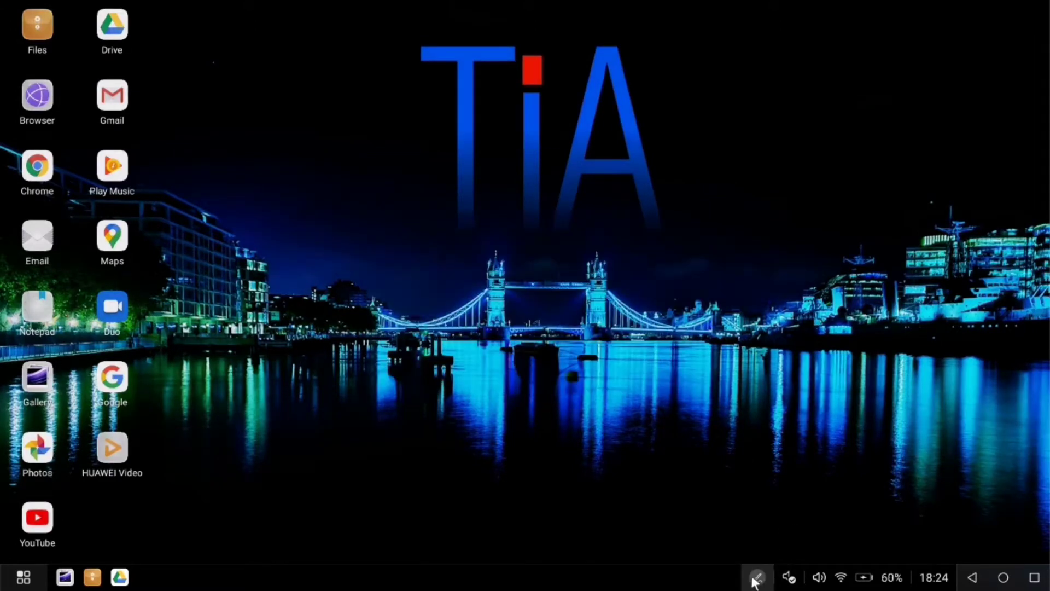
Handwrite 'Pls subscribe' in a new Notepad note, then close the note window.
click(758, 579)
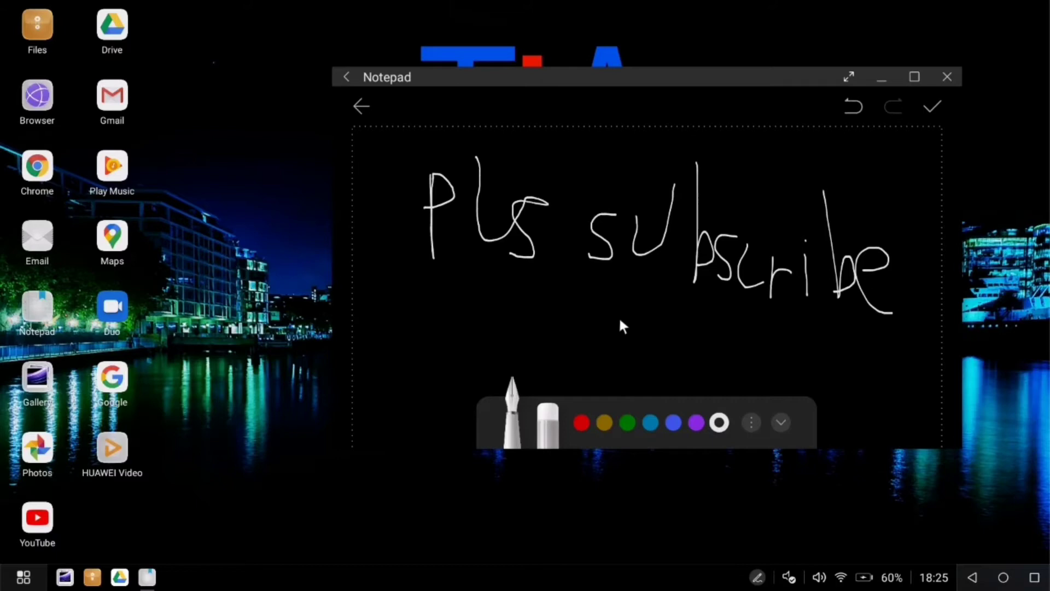
key(alt+F4)
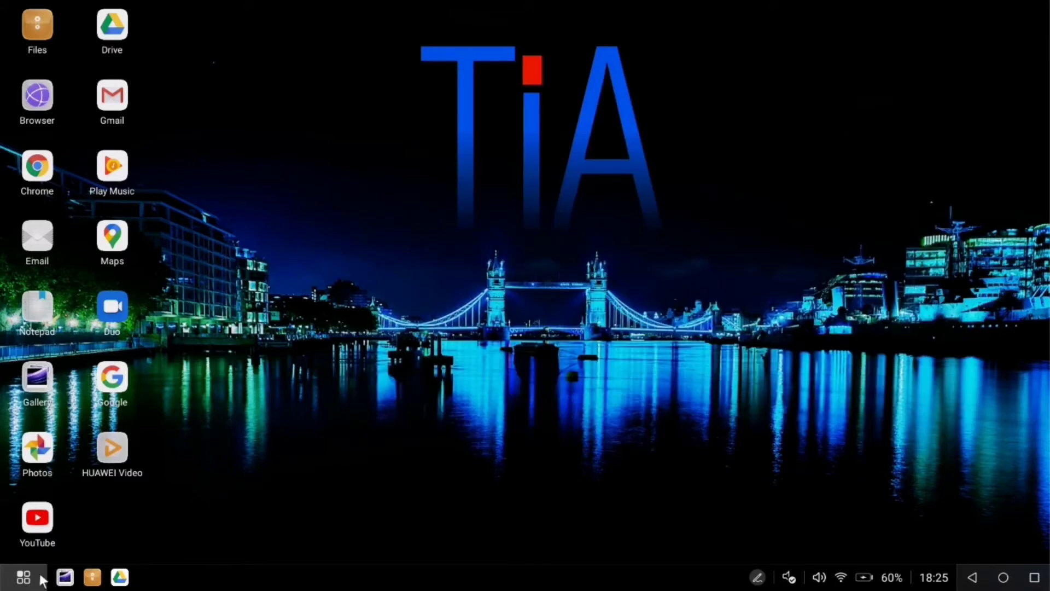
Pin the Google app to the taskbar from the app drawer.
click(23, 577)
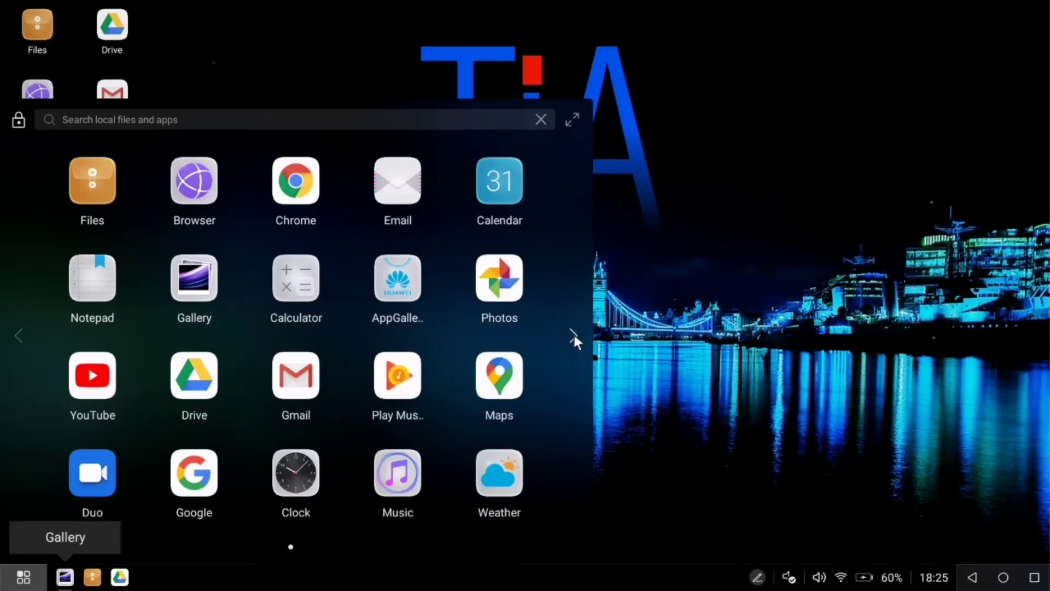
right_click(198, 323)
click(259, 384)
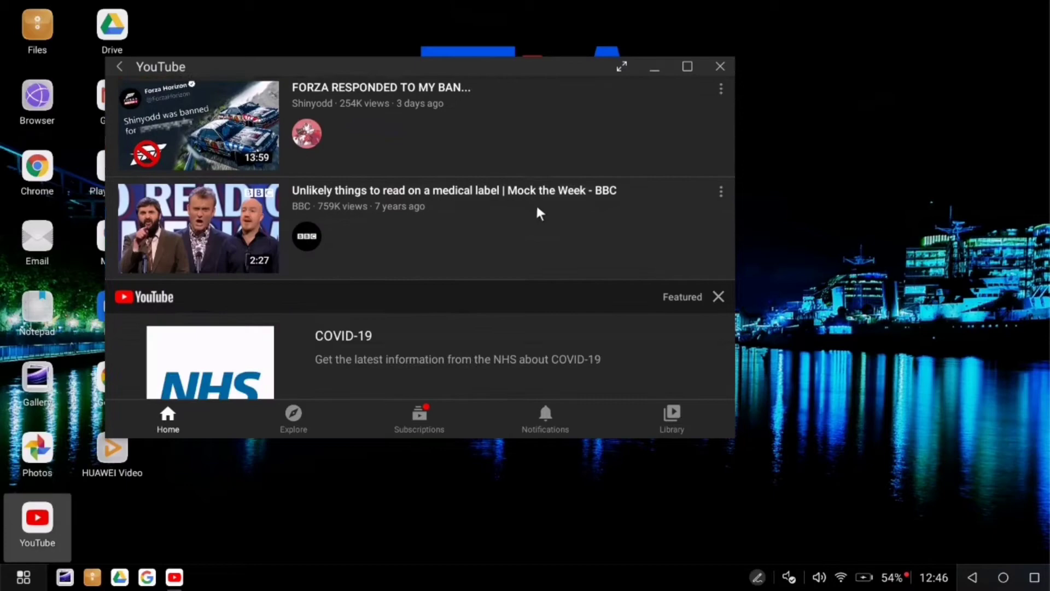
scroll(527, 192, down, 6)
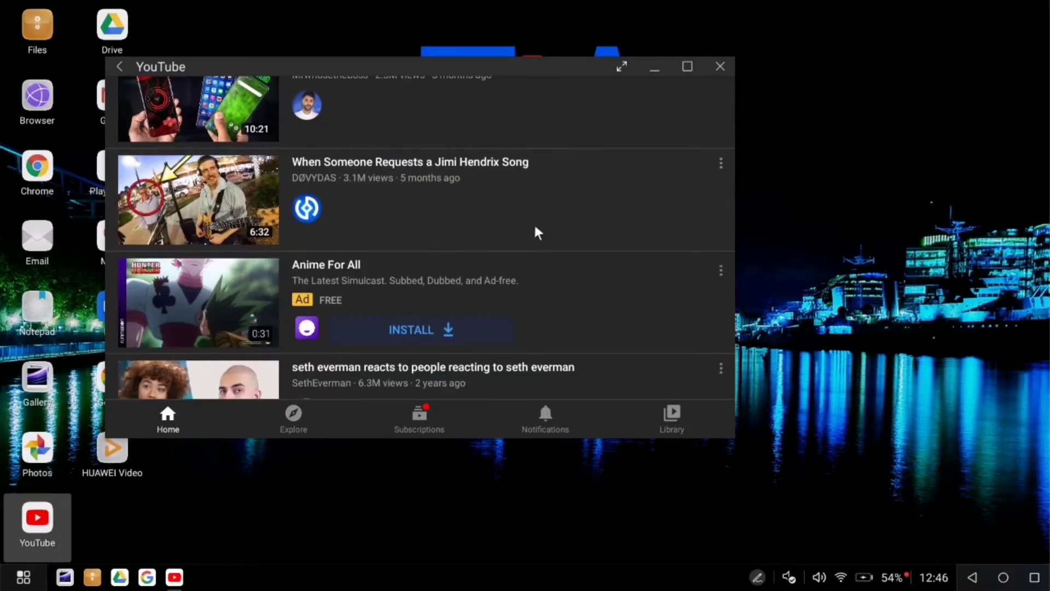
Search YouTube for 'mongolian throat singing'.
scroll(528, 186, up, 3)
scroll(534, 246, up, 5)
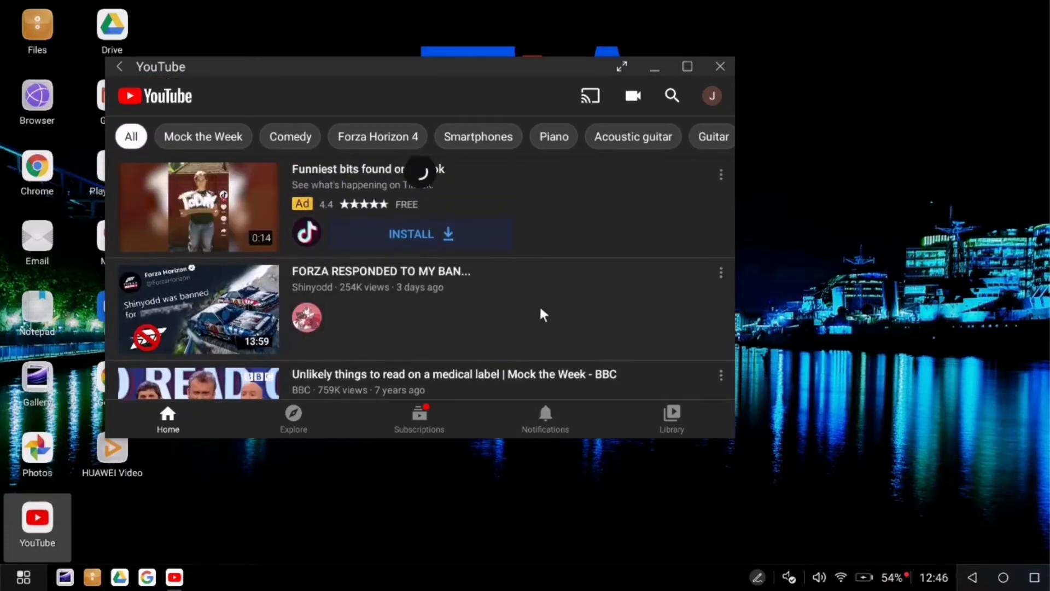
click(672, 96)
text(mongol)
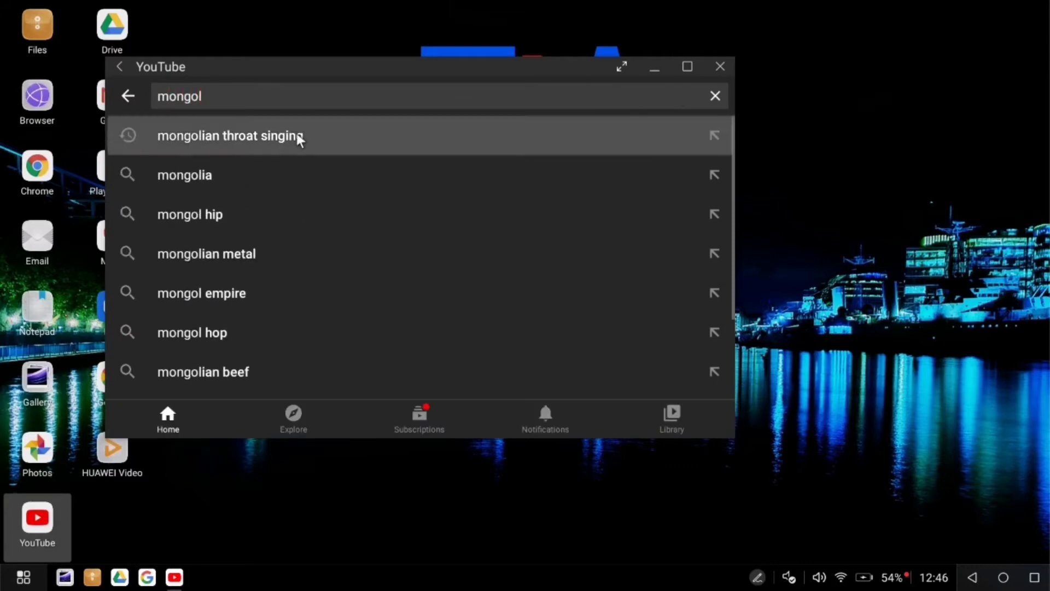
click(297, 135)
Play the Tuvan Throat Singing video and bring up its playback controls.
scroll(386, 277, down, 3)
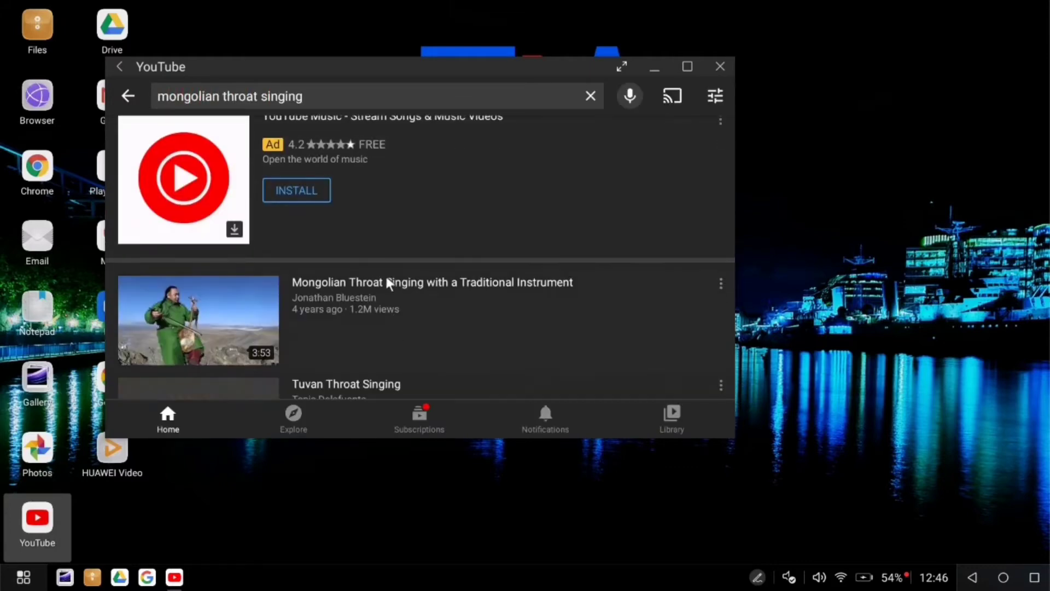
click(190, 252)
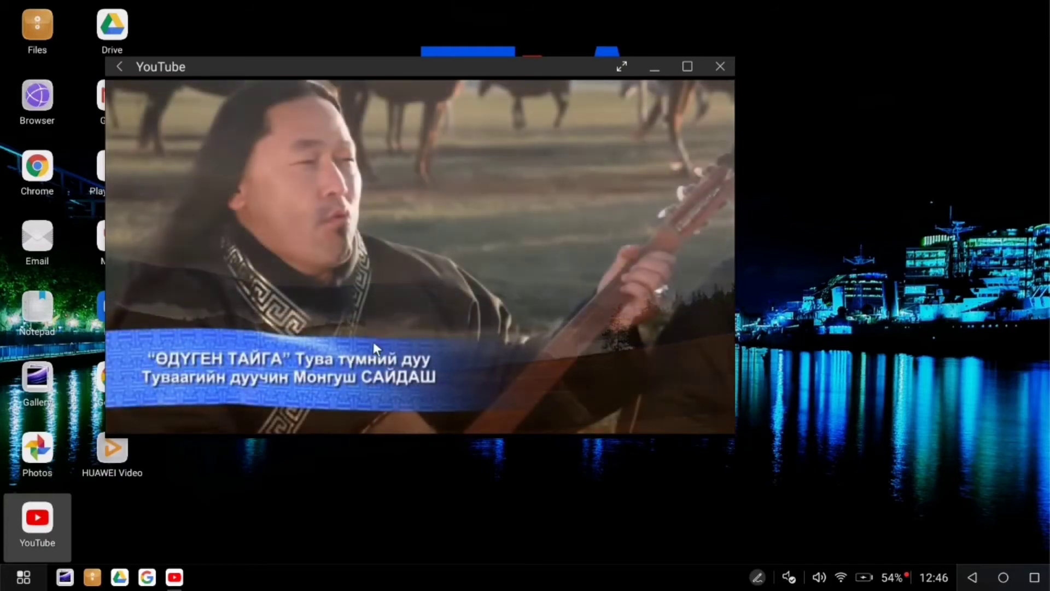
click(444, 317)
click(445, 324)
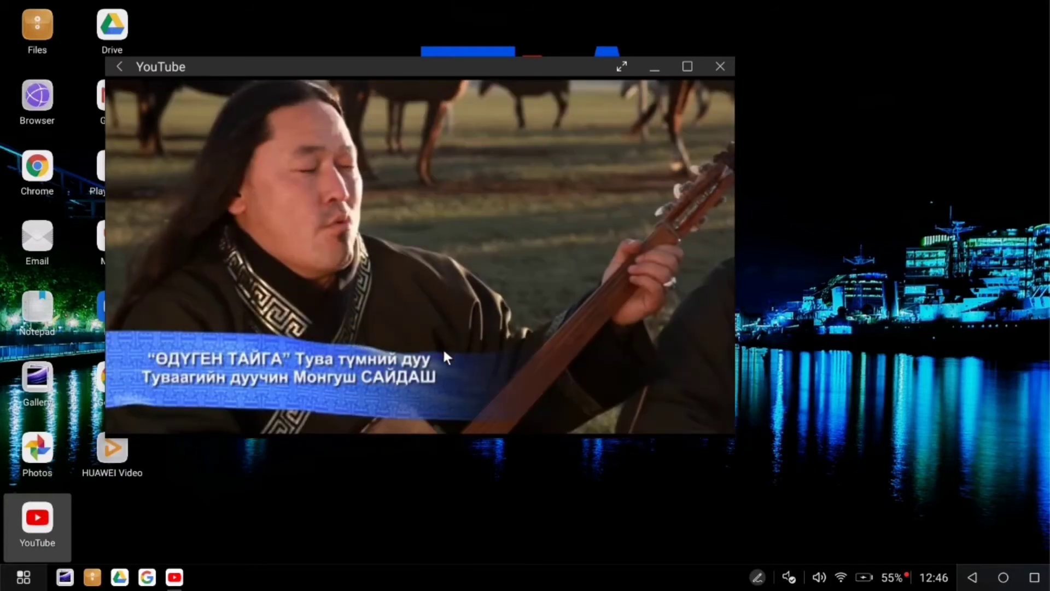
click(441, 258)
scroll(438, 251, down, 1)
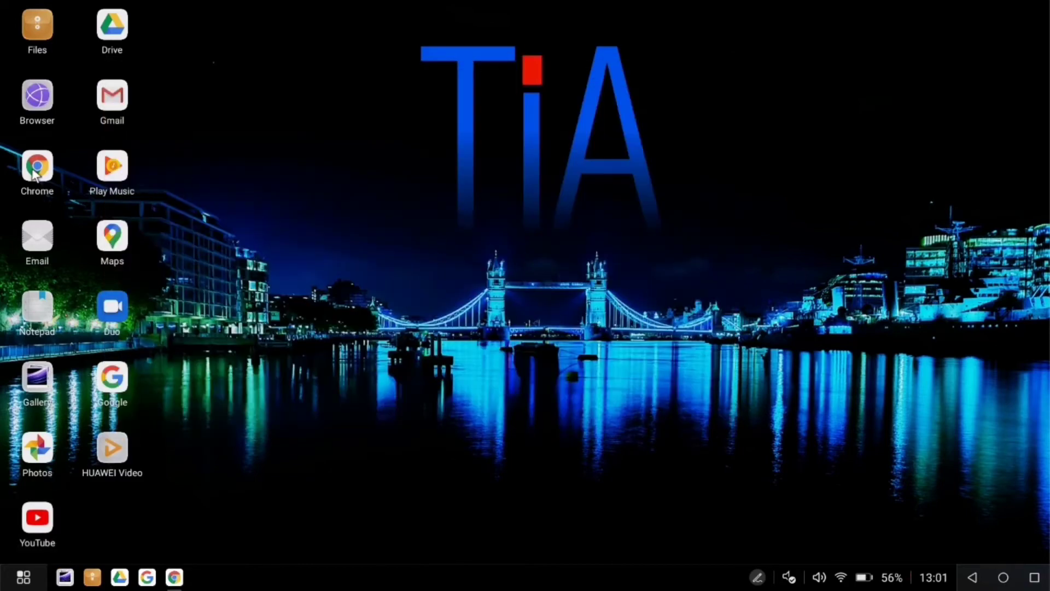
Launch Chrome, search 'boops boops', and read its Wikipedia article.
double_click(35, 174)
click(645, 354)
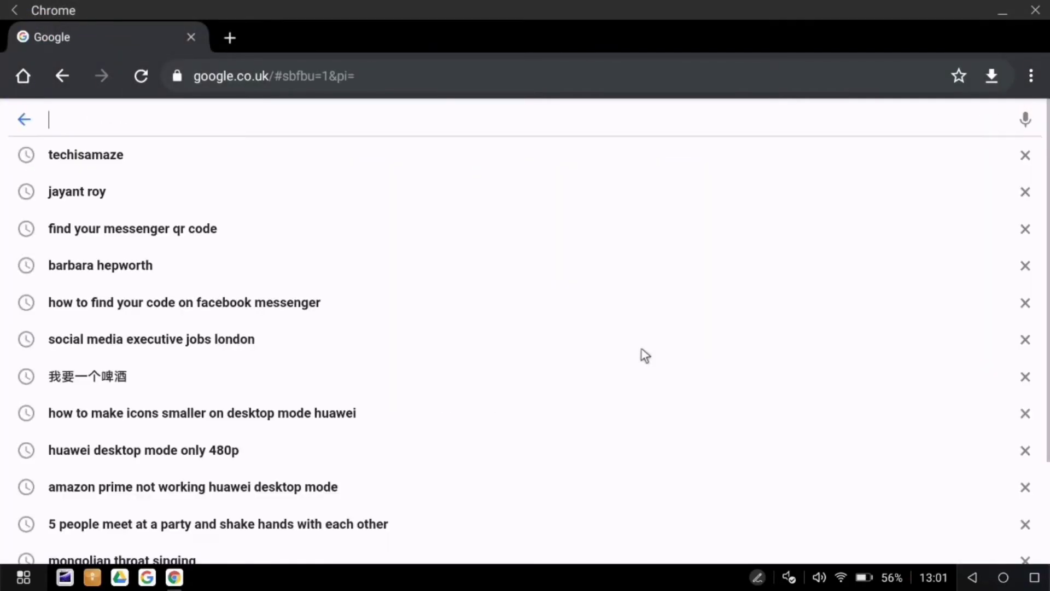
text(boops boops)
key(Return)
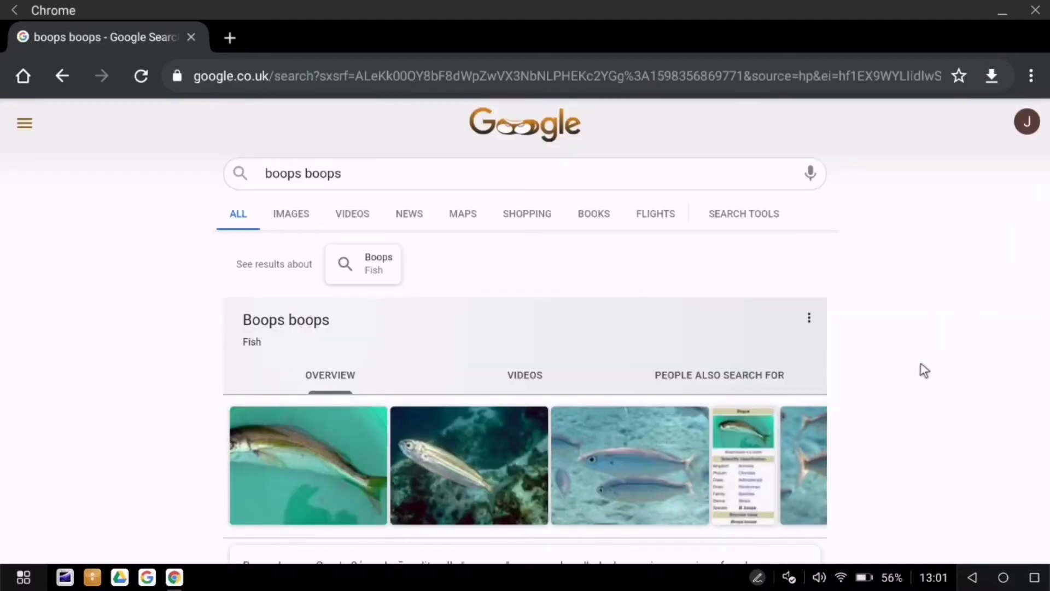
scroll(920, 318, down, 4)
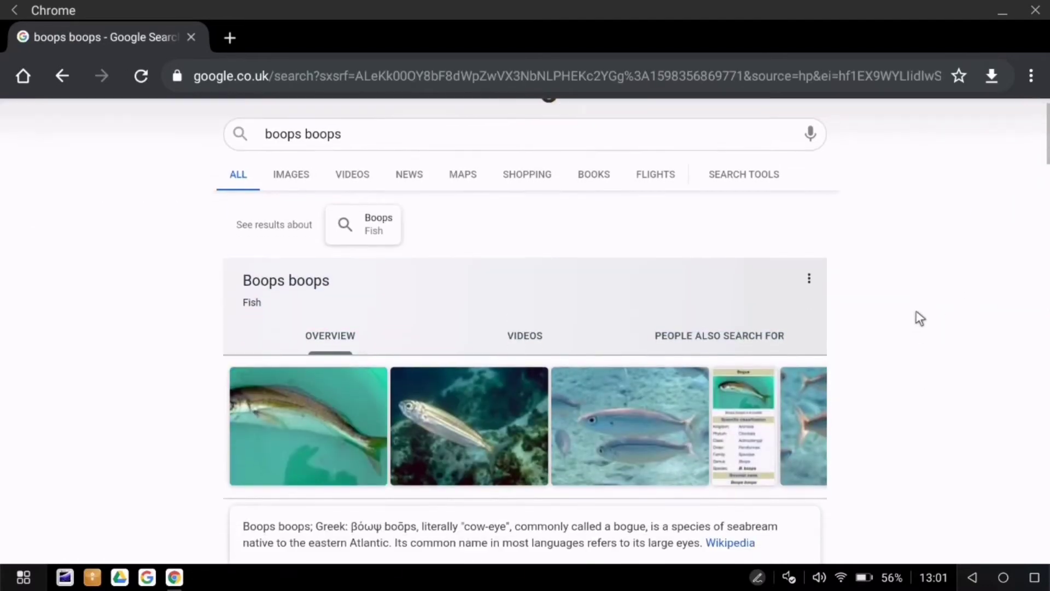
click(729, 384)
scroll(474, 414, down, 10)
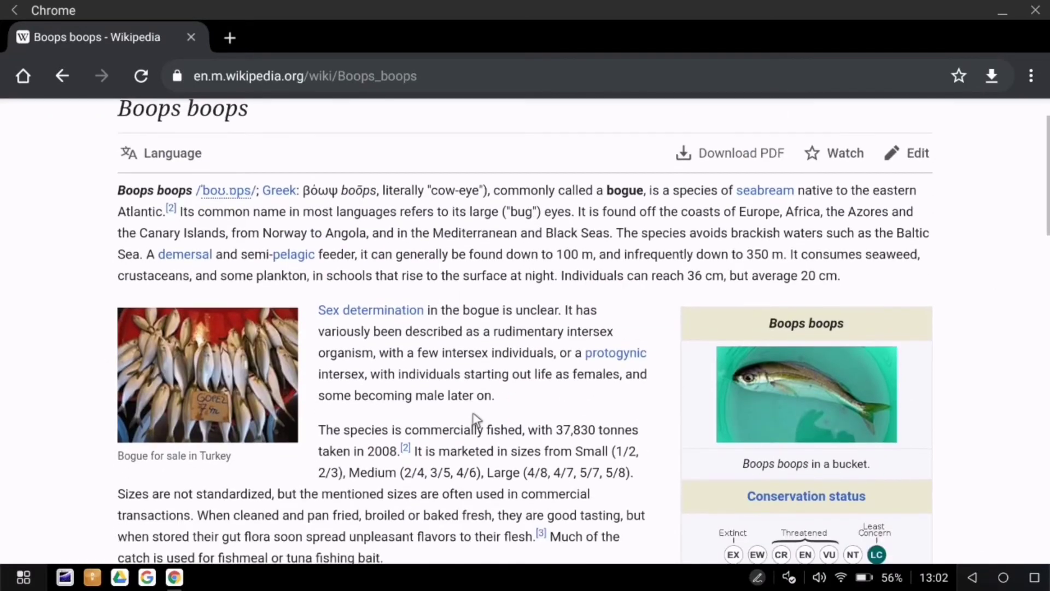
scroll(475, 414, up, 1)
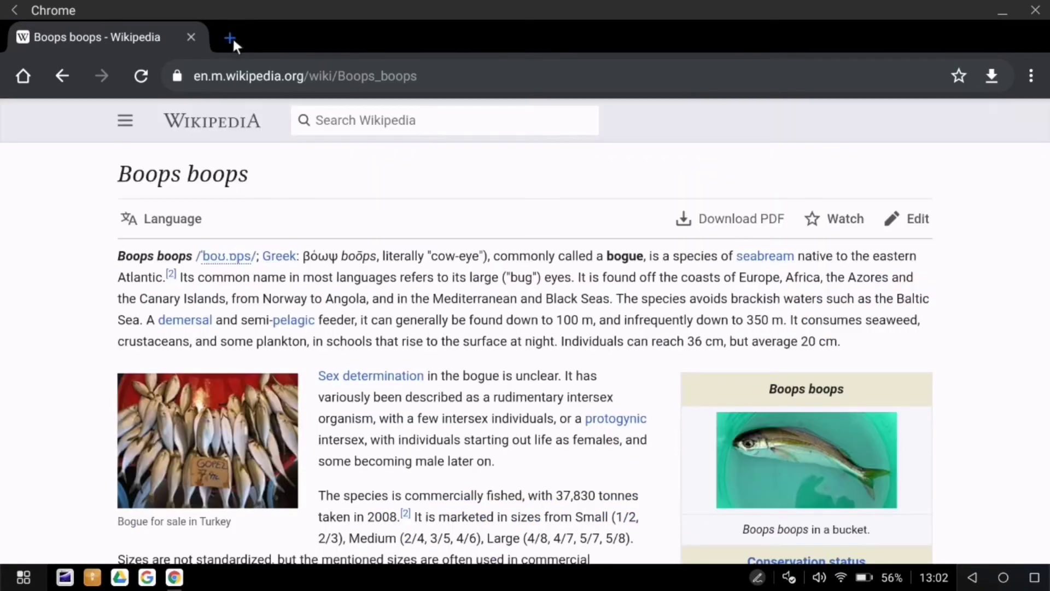
Search 'peppa pig the complete collection' in a new tab, then bring up Google Docs' new-document options.
click(229, 38)
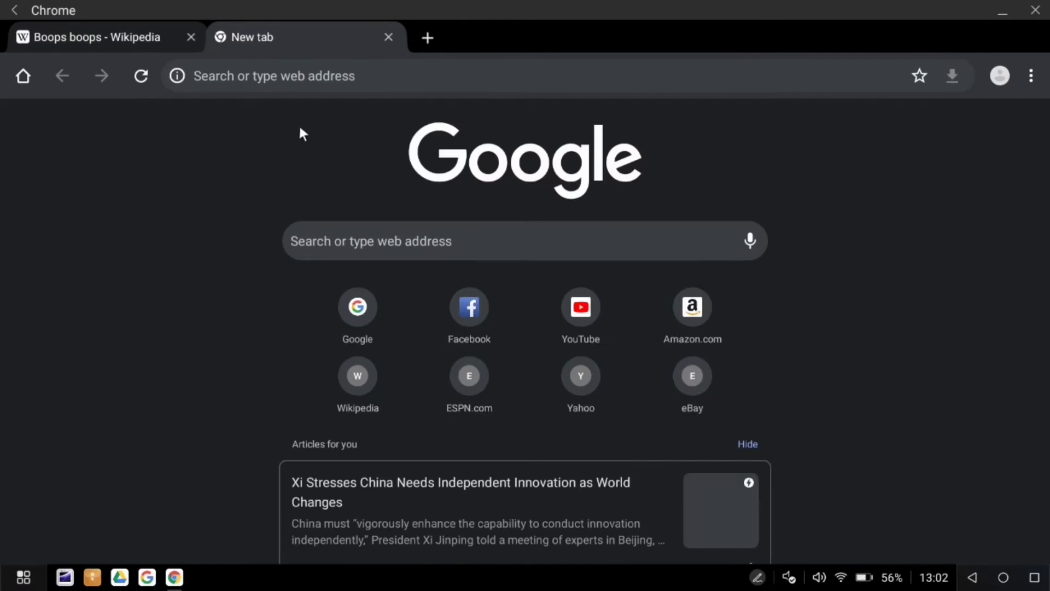
click(399, 239)
text(peppa pig the)
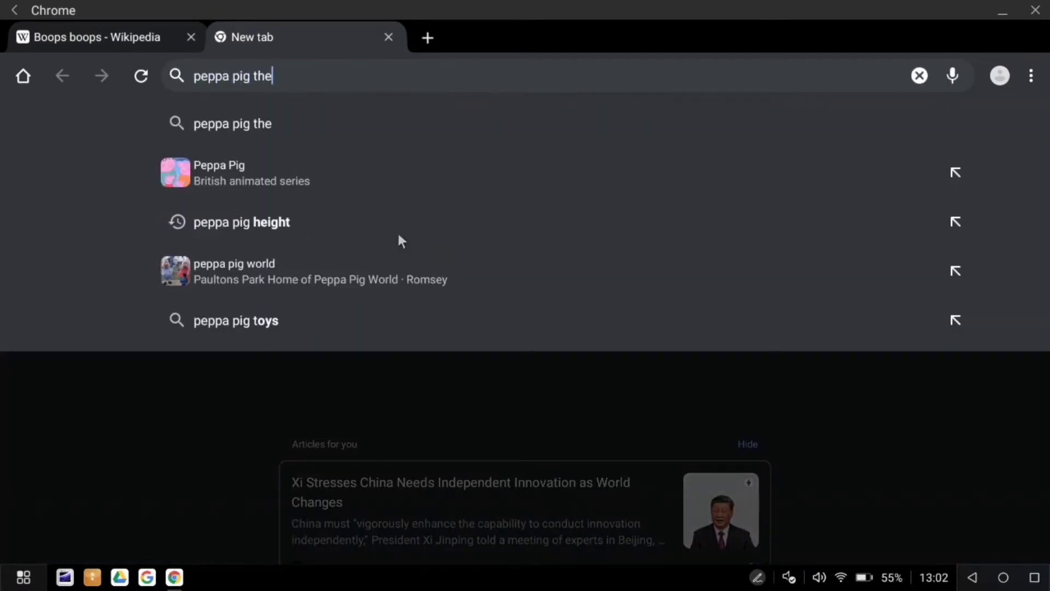
text( complete colle)
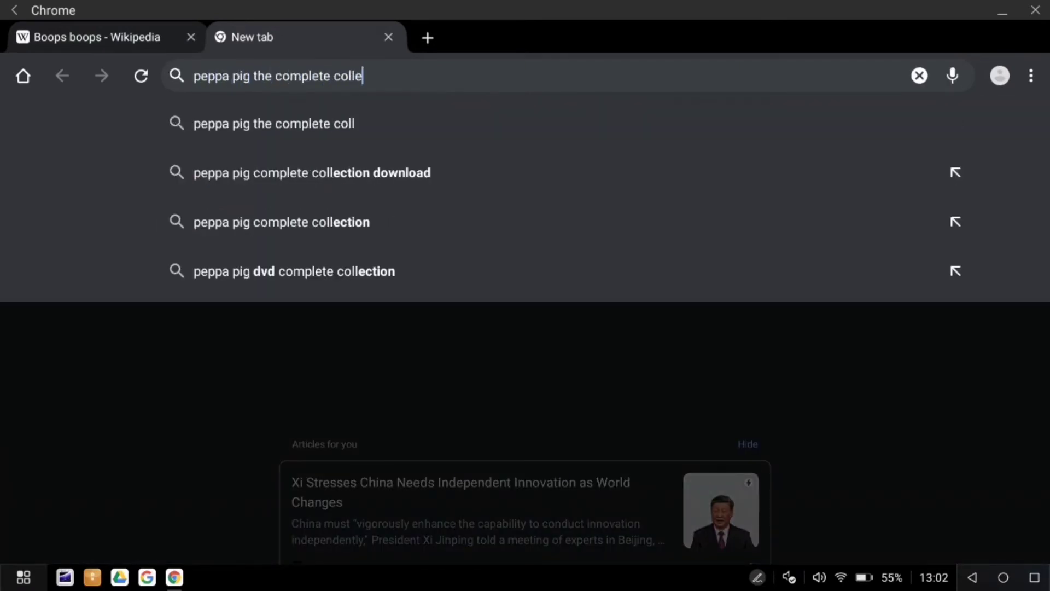
text(ction)
key(Return)
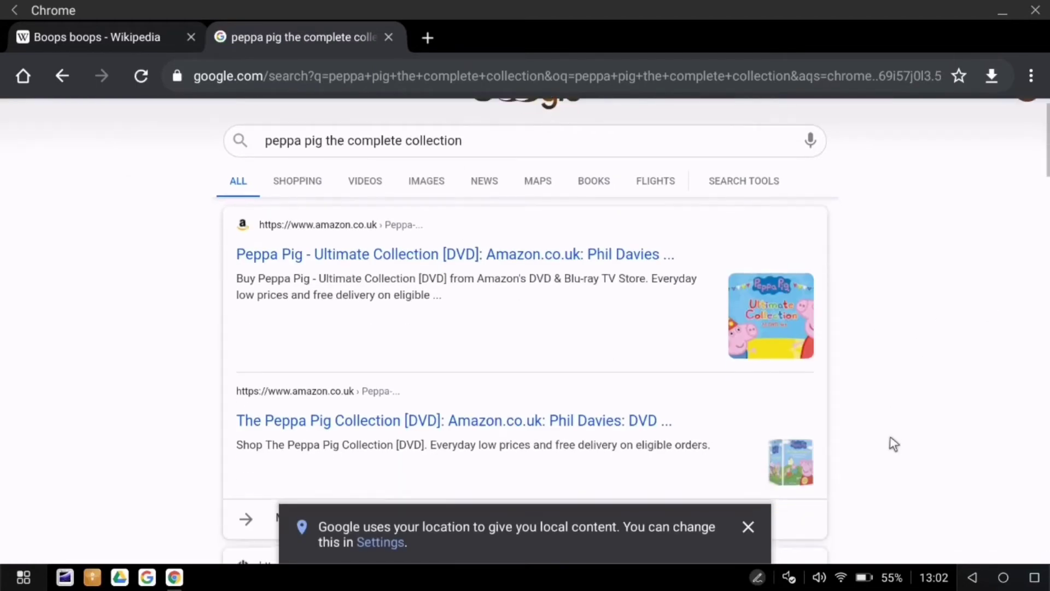
scroll(891, 437, down, 5)
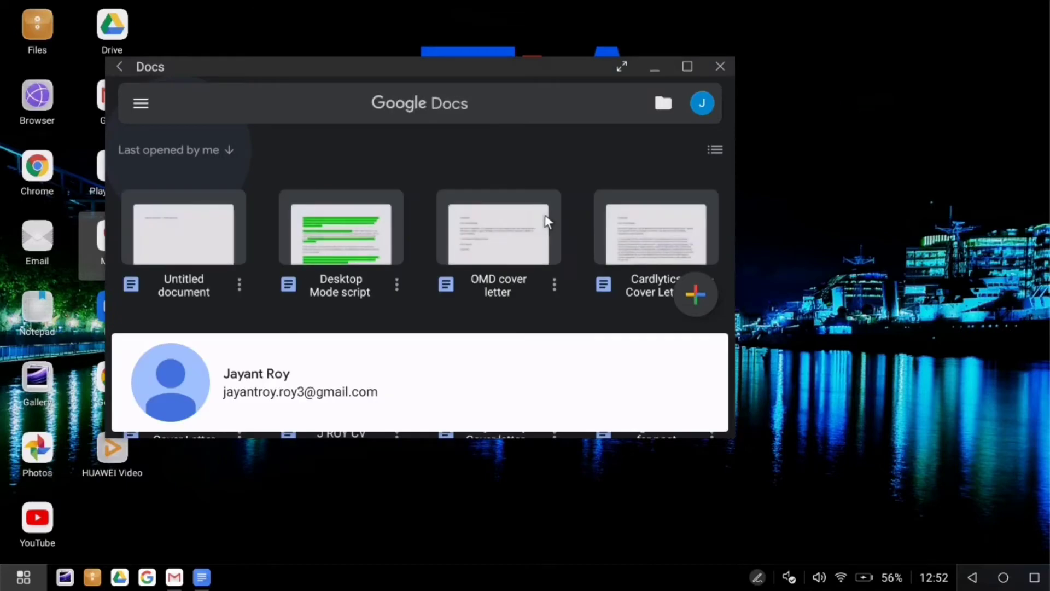
click(695, 400)
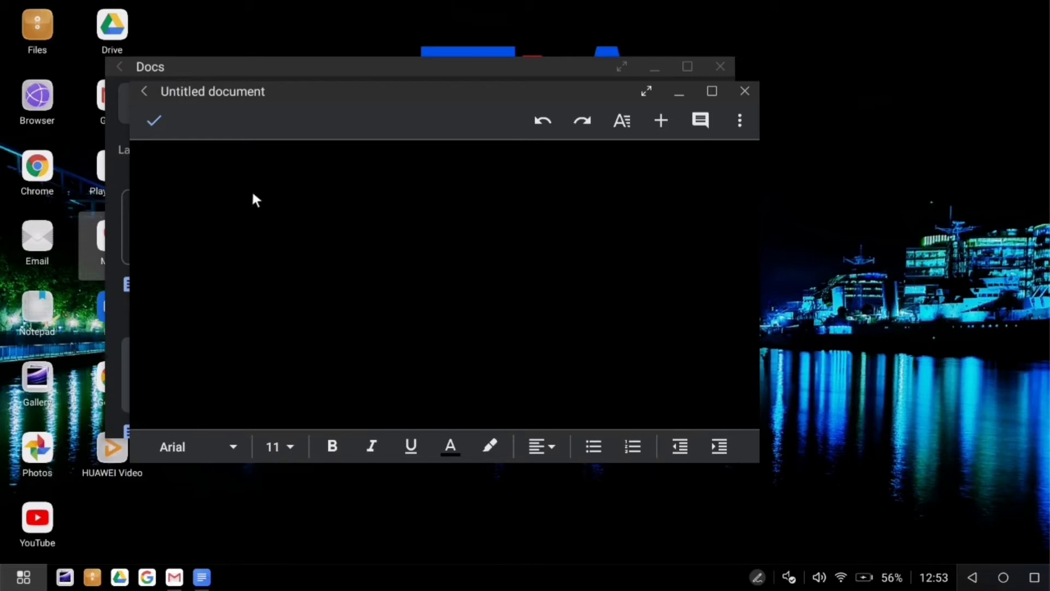
Type 'Here is a story about a young boy with a perilous task : to kill the president.', fixing typos.
text(Here )
text(is a sory a)
key(BackSpace)
key(BackSpace)
key(BackSpace)
key(BackSpace)
text(tor)
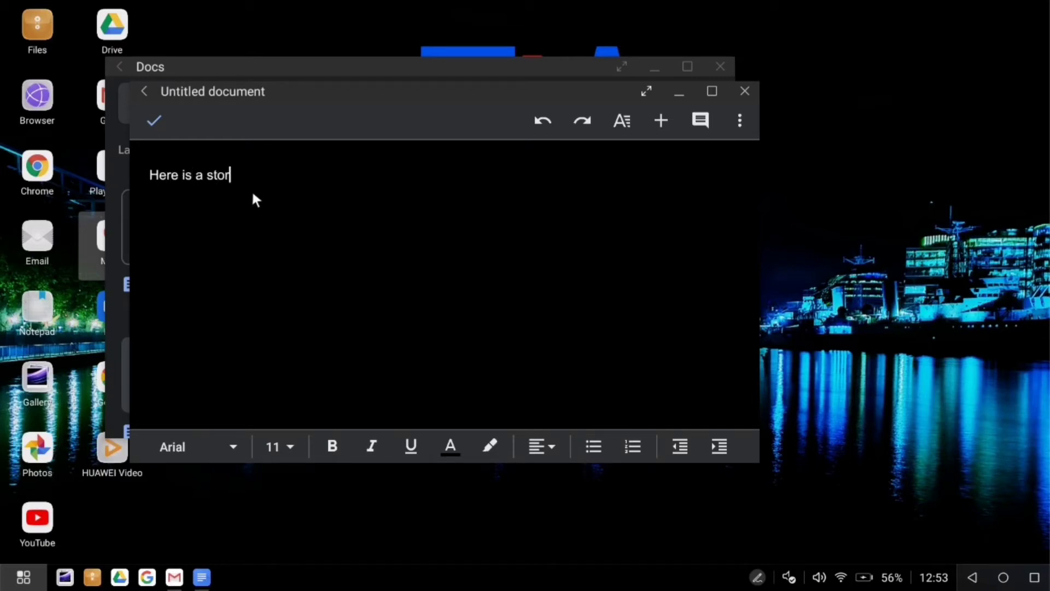
text(y about a you)
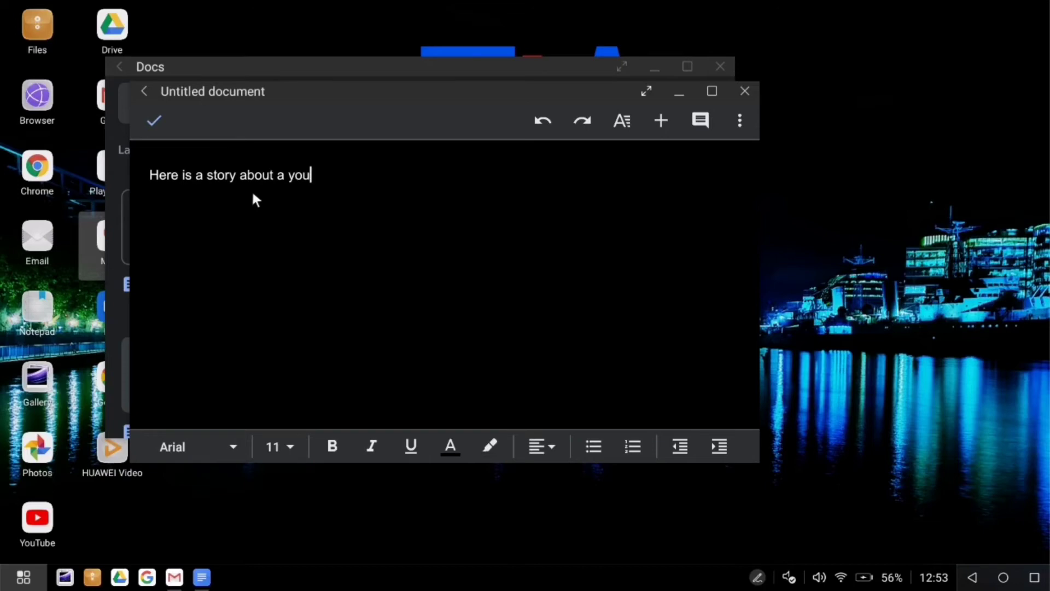
text(ng boyu)
key(BackSpace)
text(with a peril)
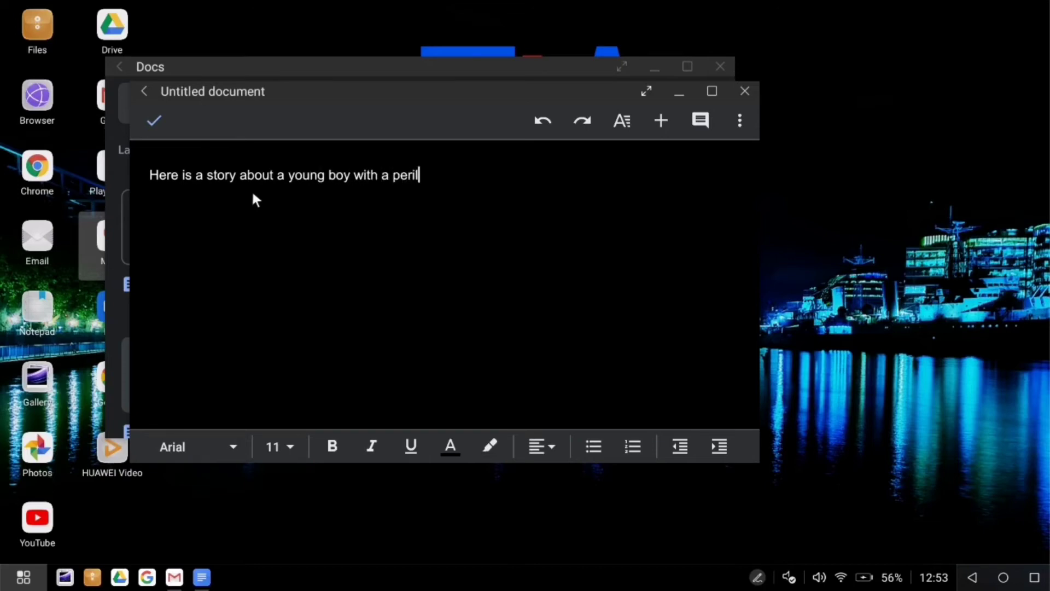
text(ous task : to asssas)
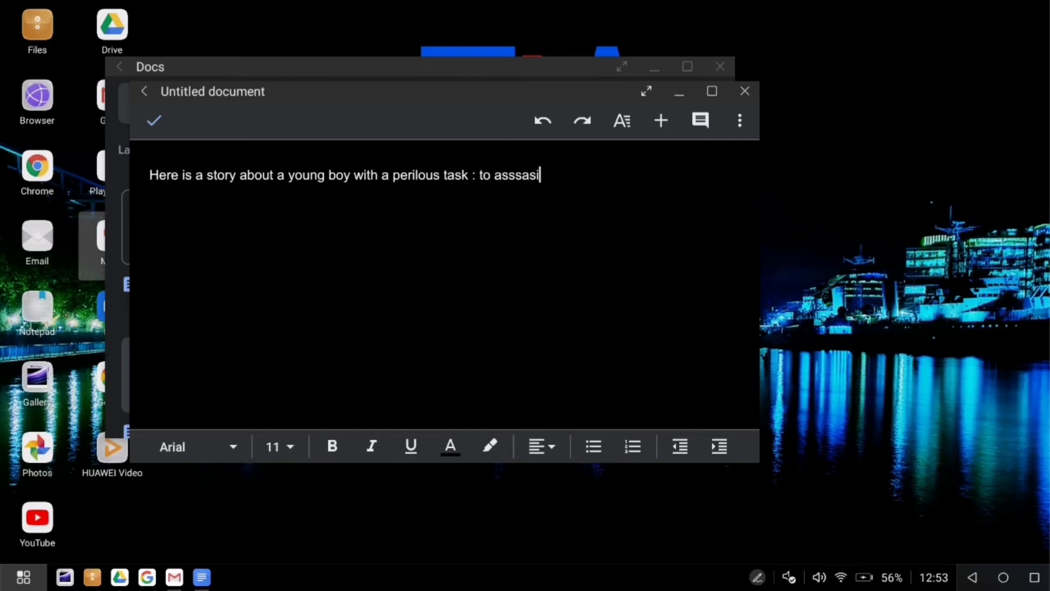
text(i)
key(BackSpace)
key(BackSpace)
key(BackSpace)
key(BackSpace)
key(BackSpace)
text(sassan)
key(BackSpace)
key(BackSpace)
key(BackSpace)
key(BackSpace)
key(BackSpace)
key(BackSpace)
key(BackSpace)
key(BackSpace)
text(kill the presid)
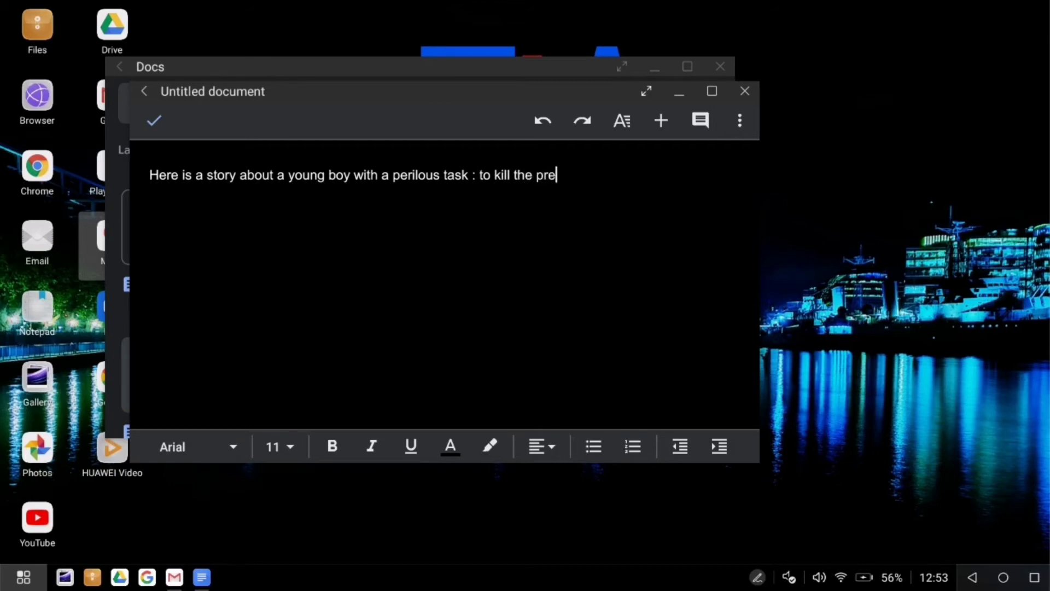
text(ent.)
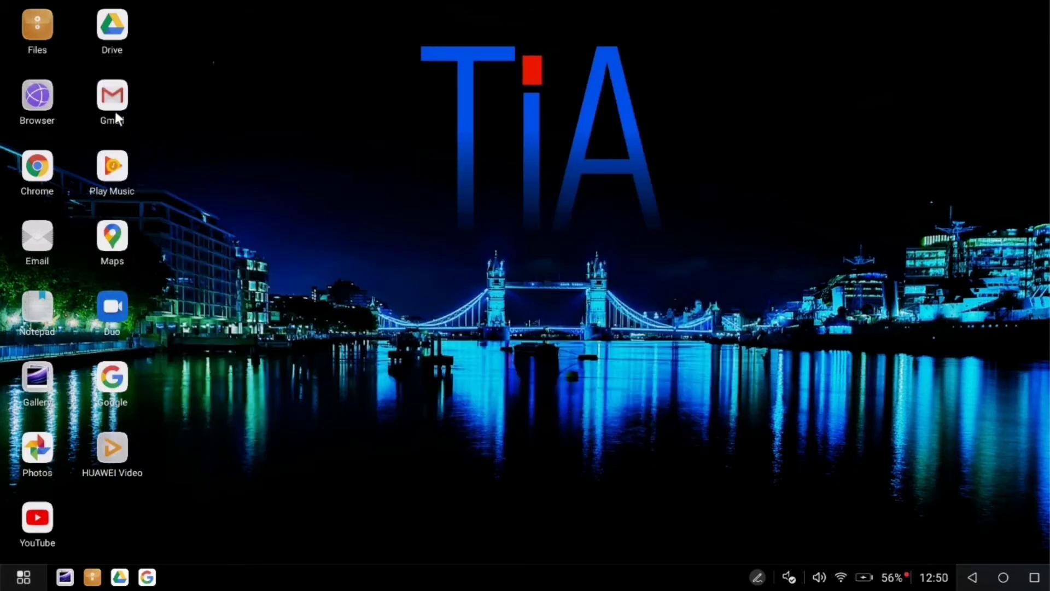
Start a Gmail draft to HR's Gmail address with subject 'Work Party'.
double_click(111, 104)
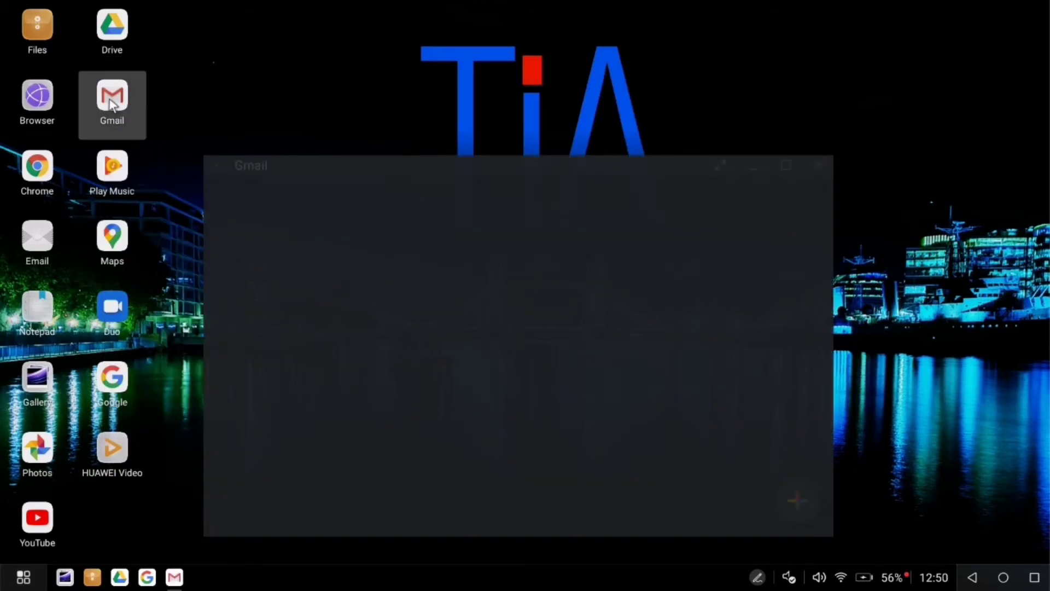
click(796, 500)
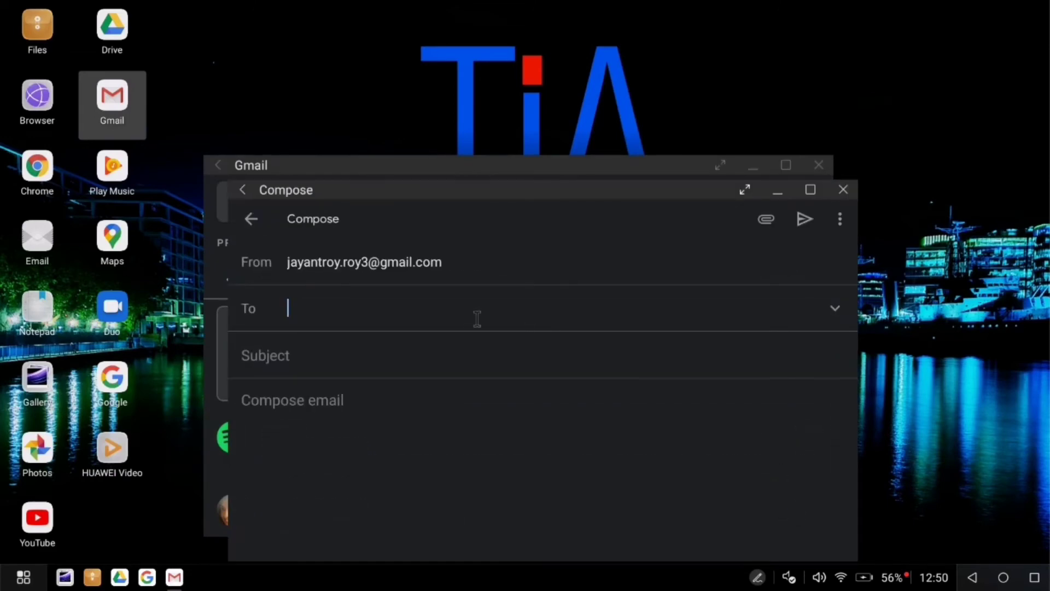
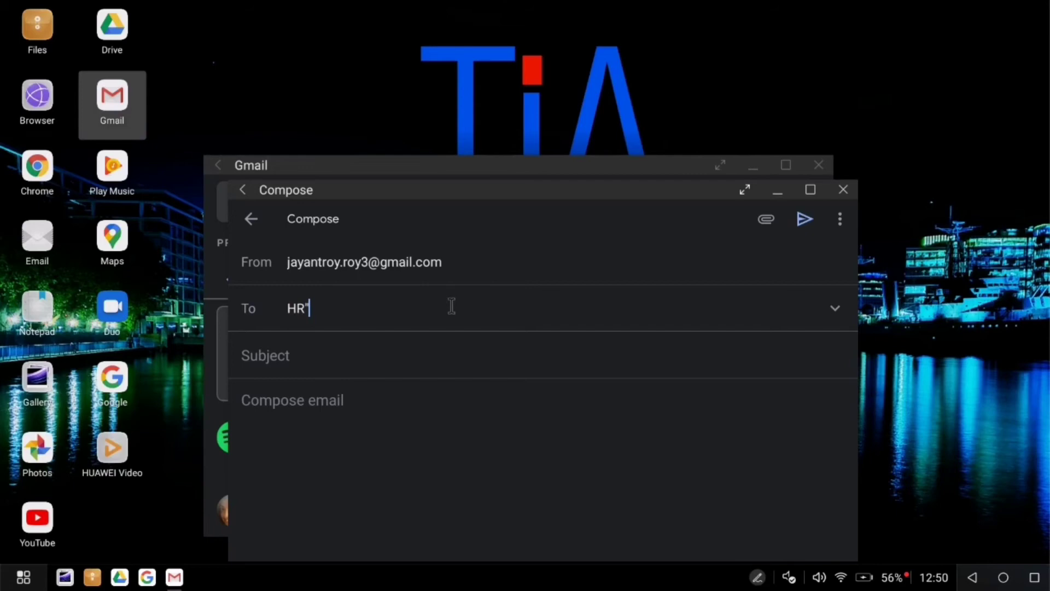
click(445, 350)
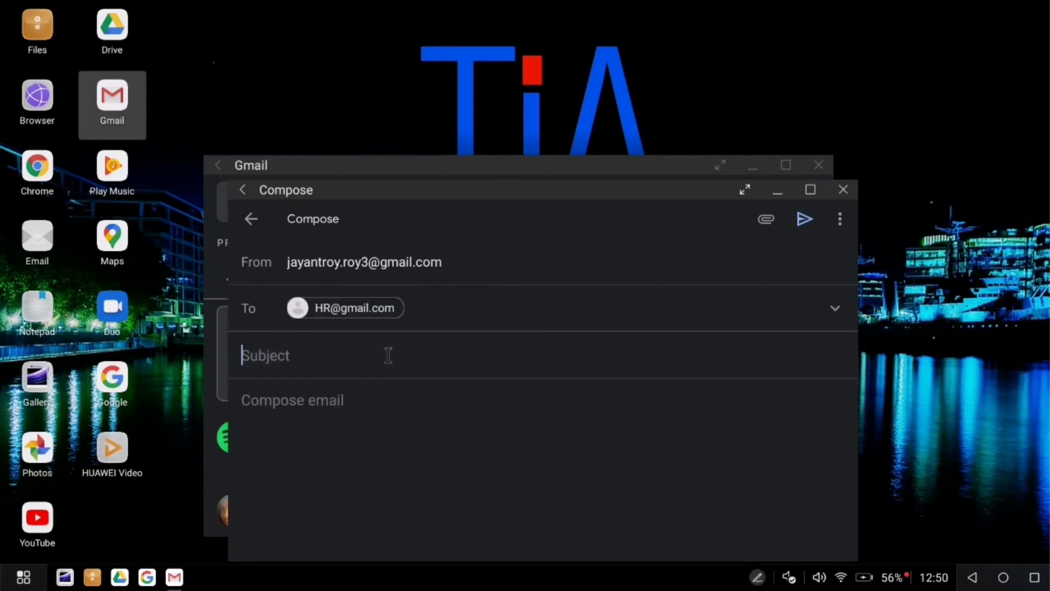
text(Work )
text(PA)
text(arty)
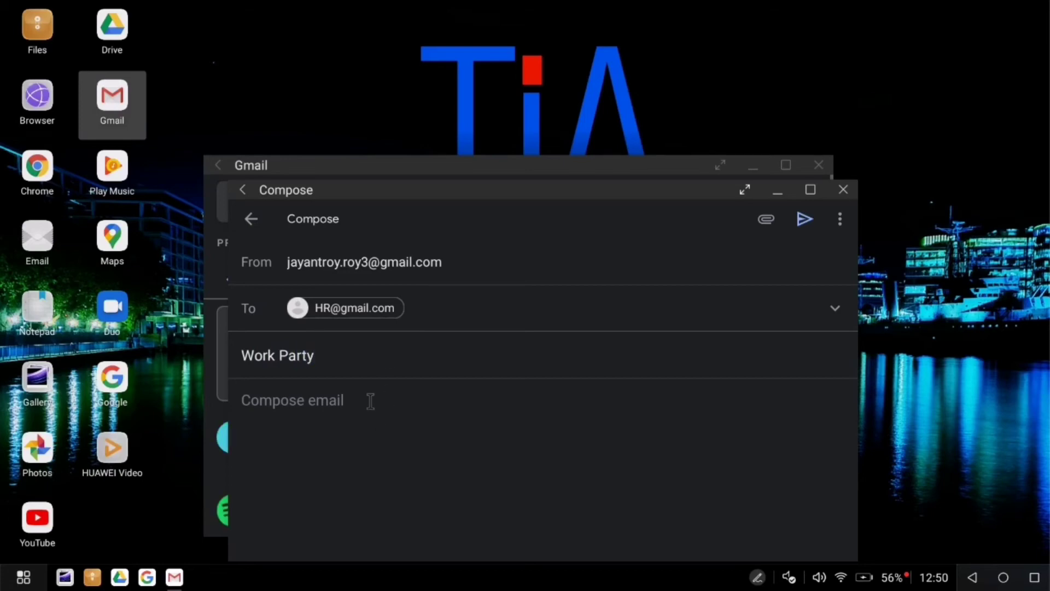
Write 'Dear HR' and a complaint about missing a colleague's weekend cheese tasting party.
click(371, 401)
text(Dear HR)
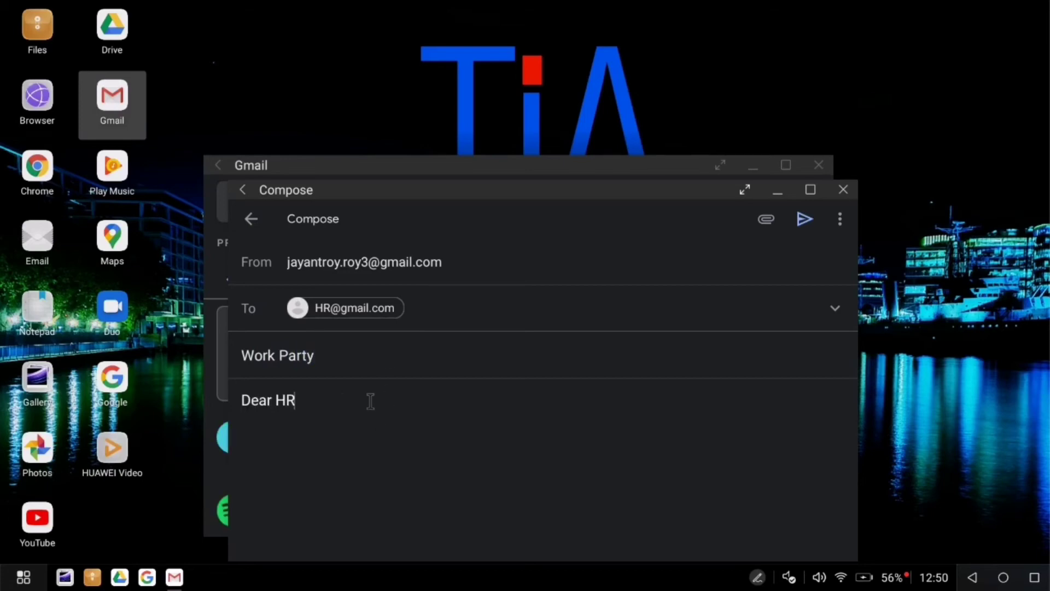
key(Return)
text(I was dissa)
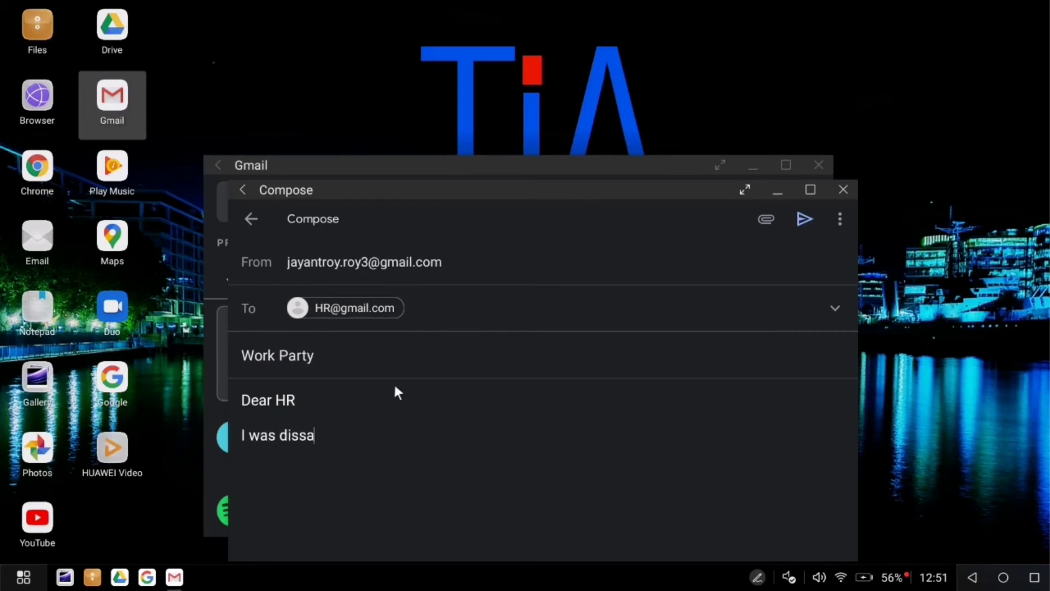
text(pointed to hear that)
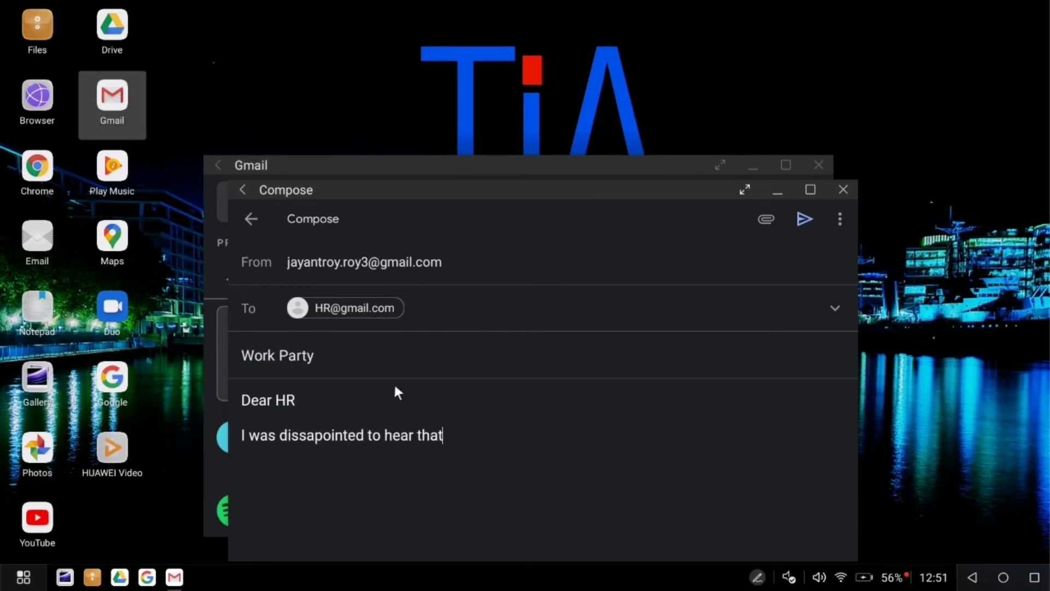
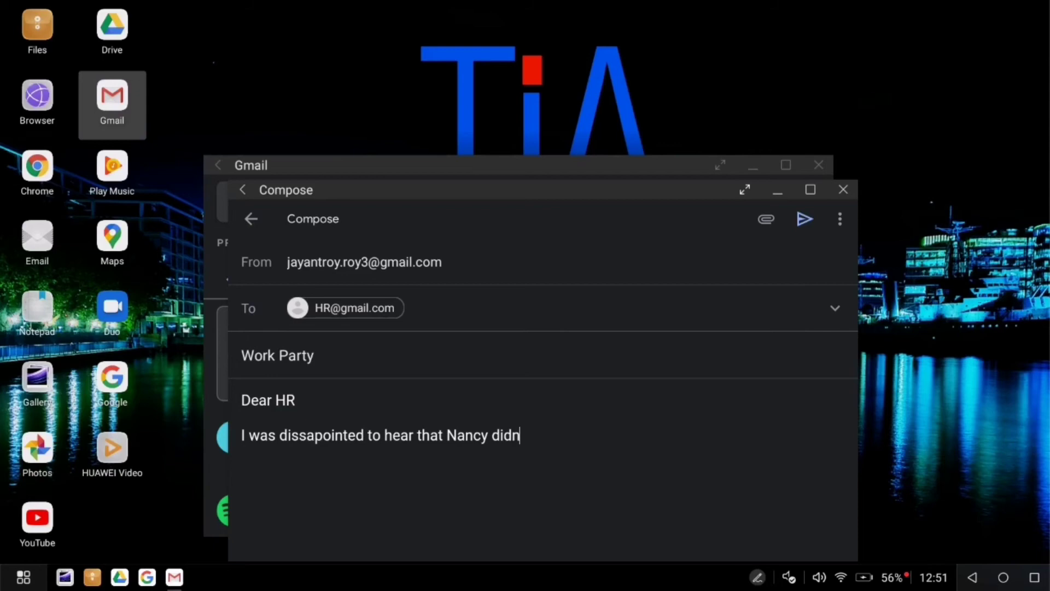
text('t invite me to her)
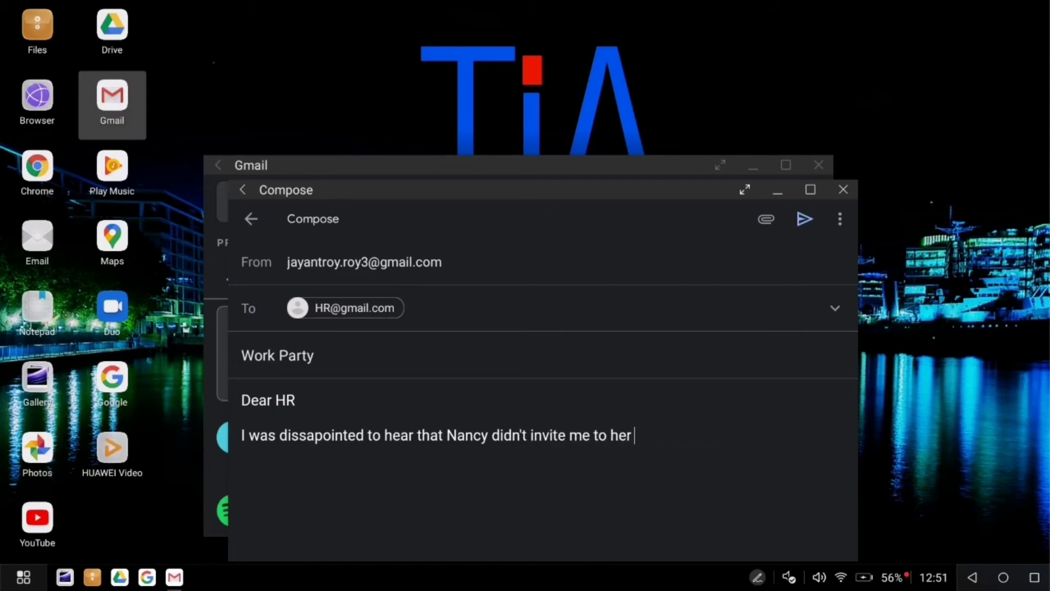
text( cheese tasti)
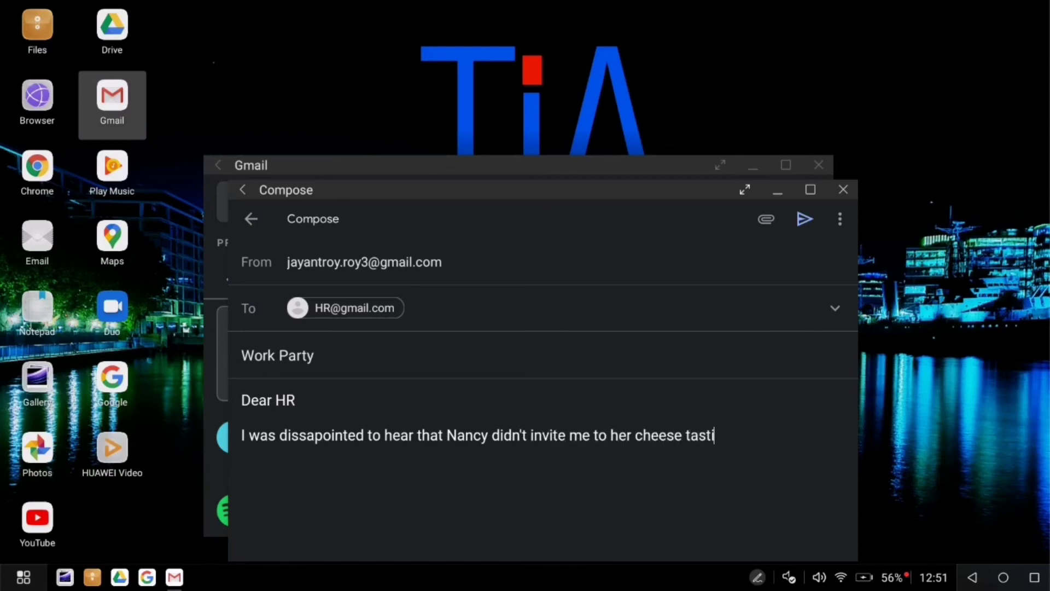
text(ng party over the)
key(Tab)
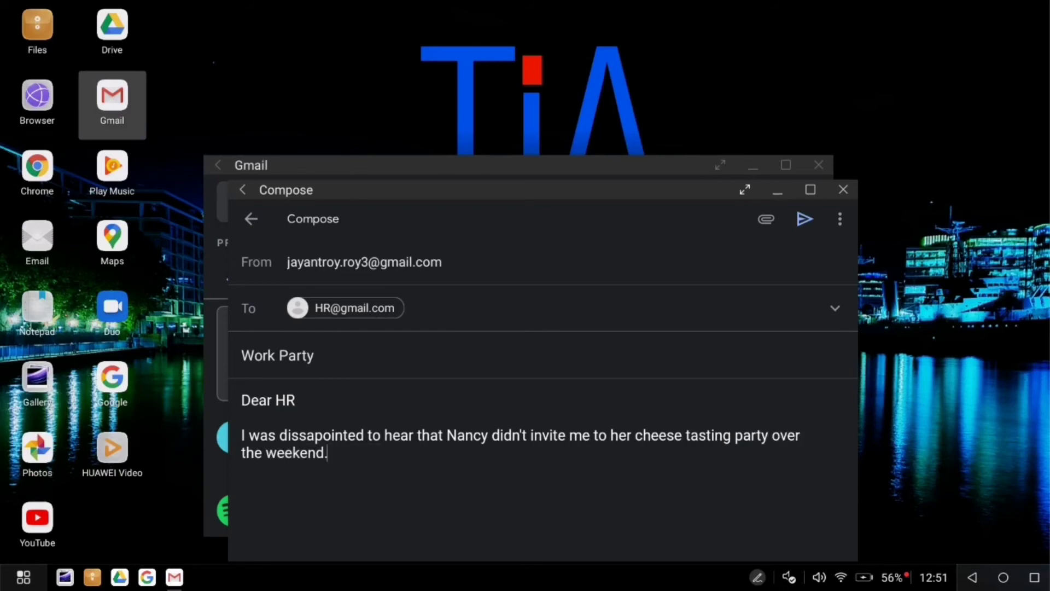
text(. What angers me mopr)
key(BackSpace)
key(BackSpace)
text(re is t)
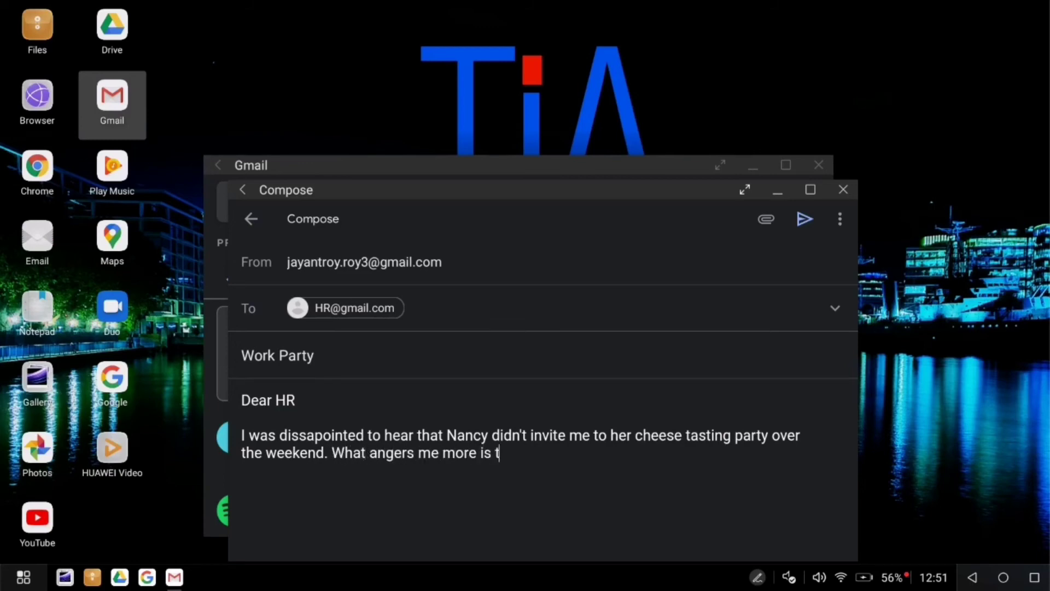
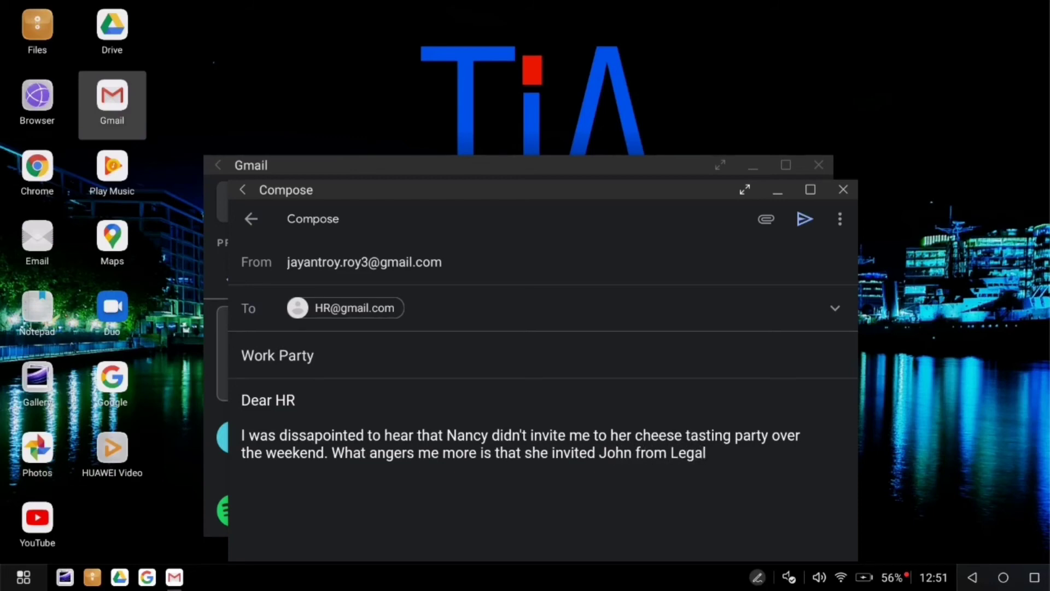
text(, even though i smell better than him)
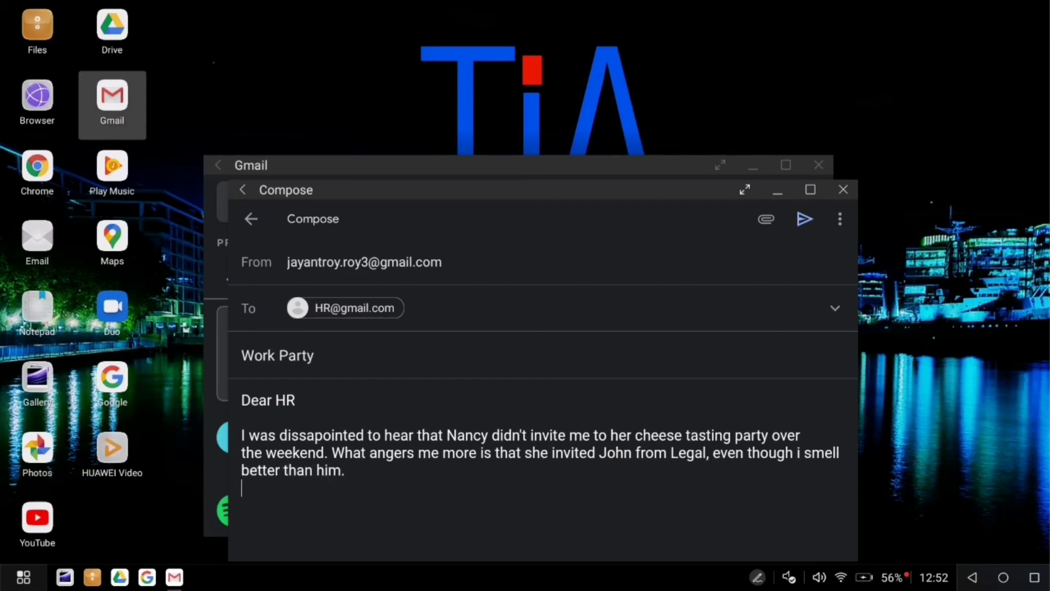
text(.)
Sign off the email with 'Regards' and the sender's name.
key(Return)
key(Return)
text(Kind Rega)
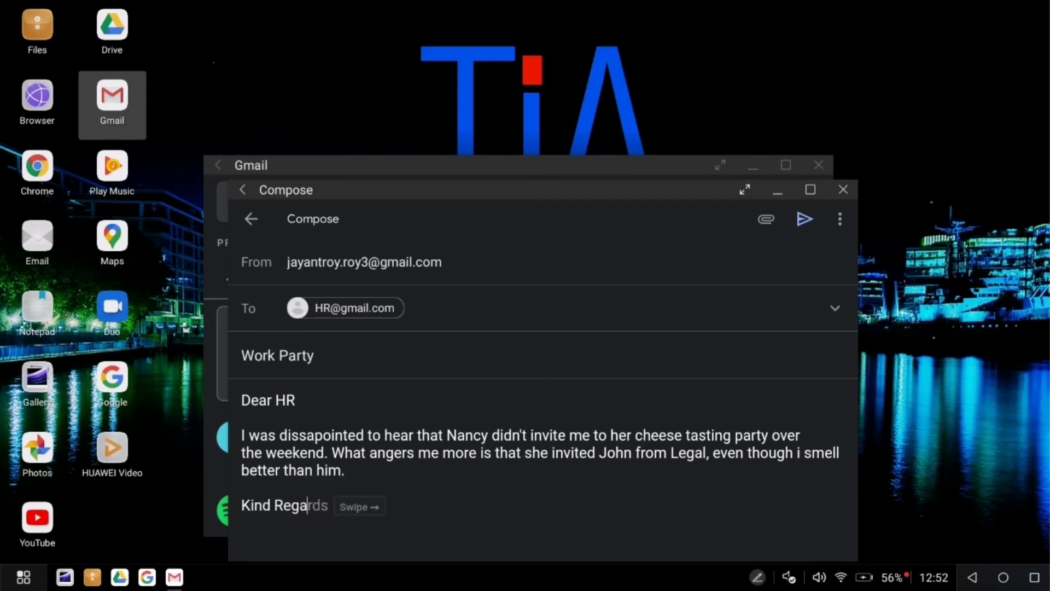
key(Tab)
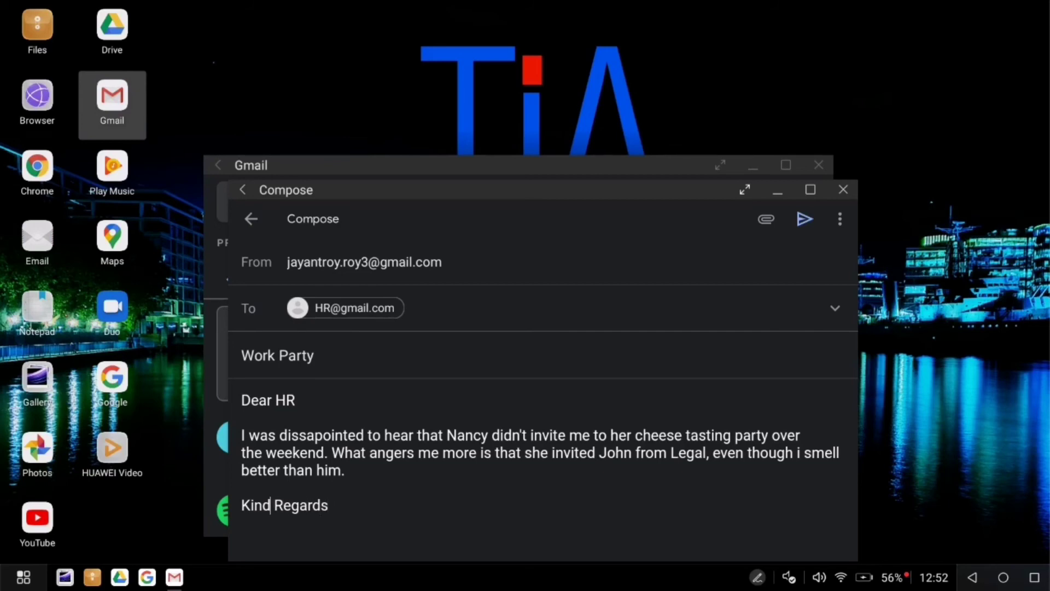
key(Delete)
key(BackSpace)
key(BackSpace)
key(BackSpace)
key(BackSpace)
key(End)
key(Return)
text(Jayanrt)
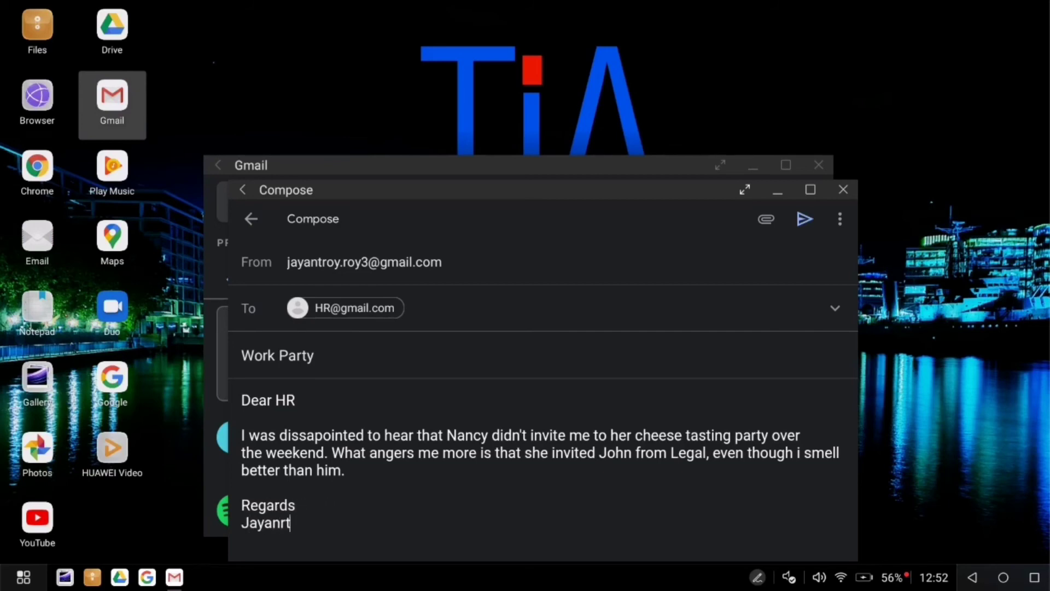
key(BackSpace)
text(t R)
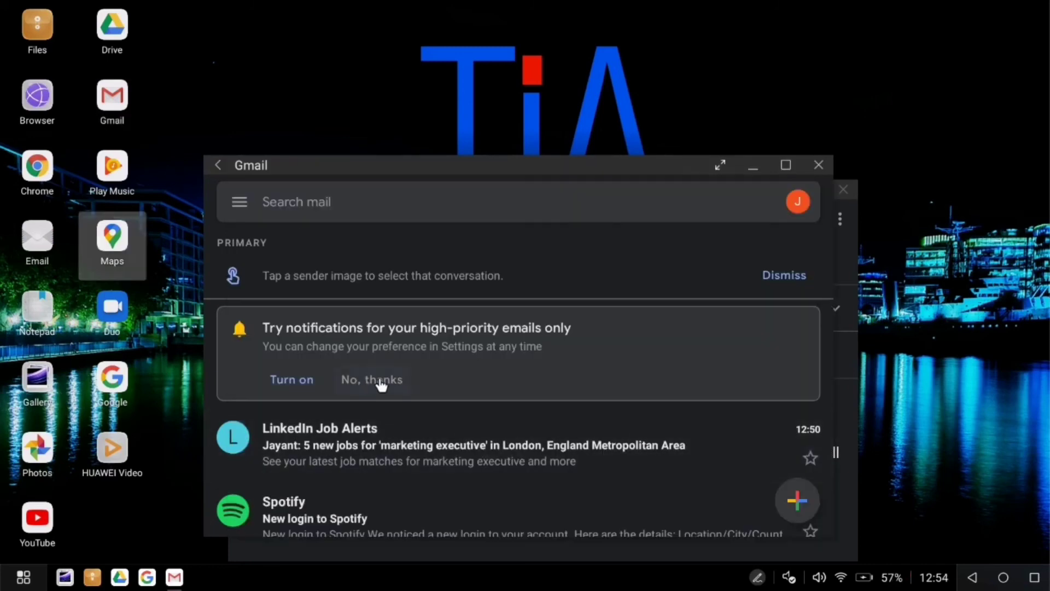
Summon Google Assistant with Super+A to play the Retro playlist on Spotify.
key(super+a)
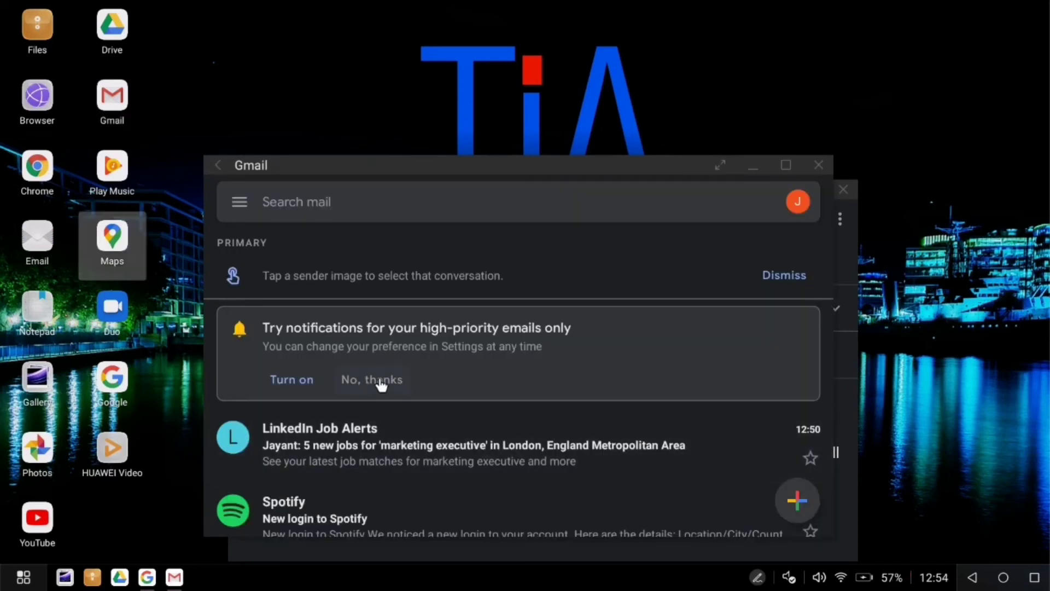